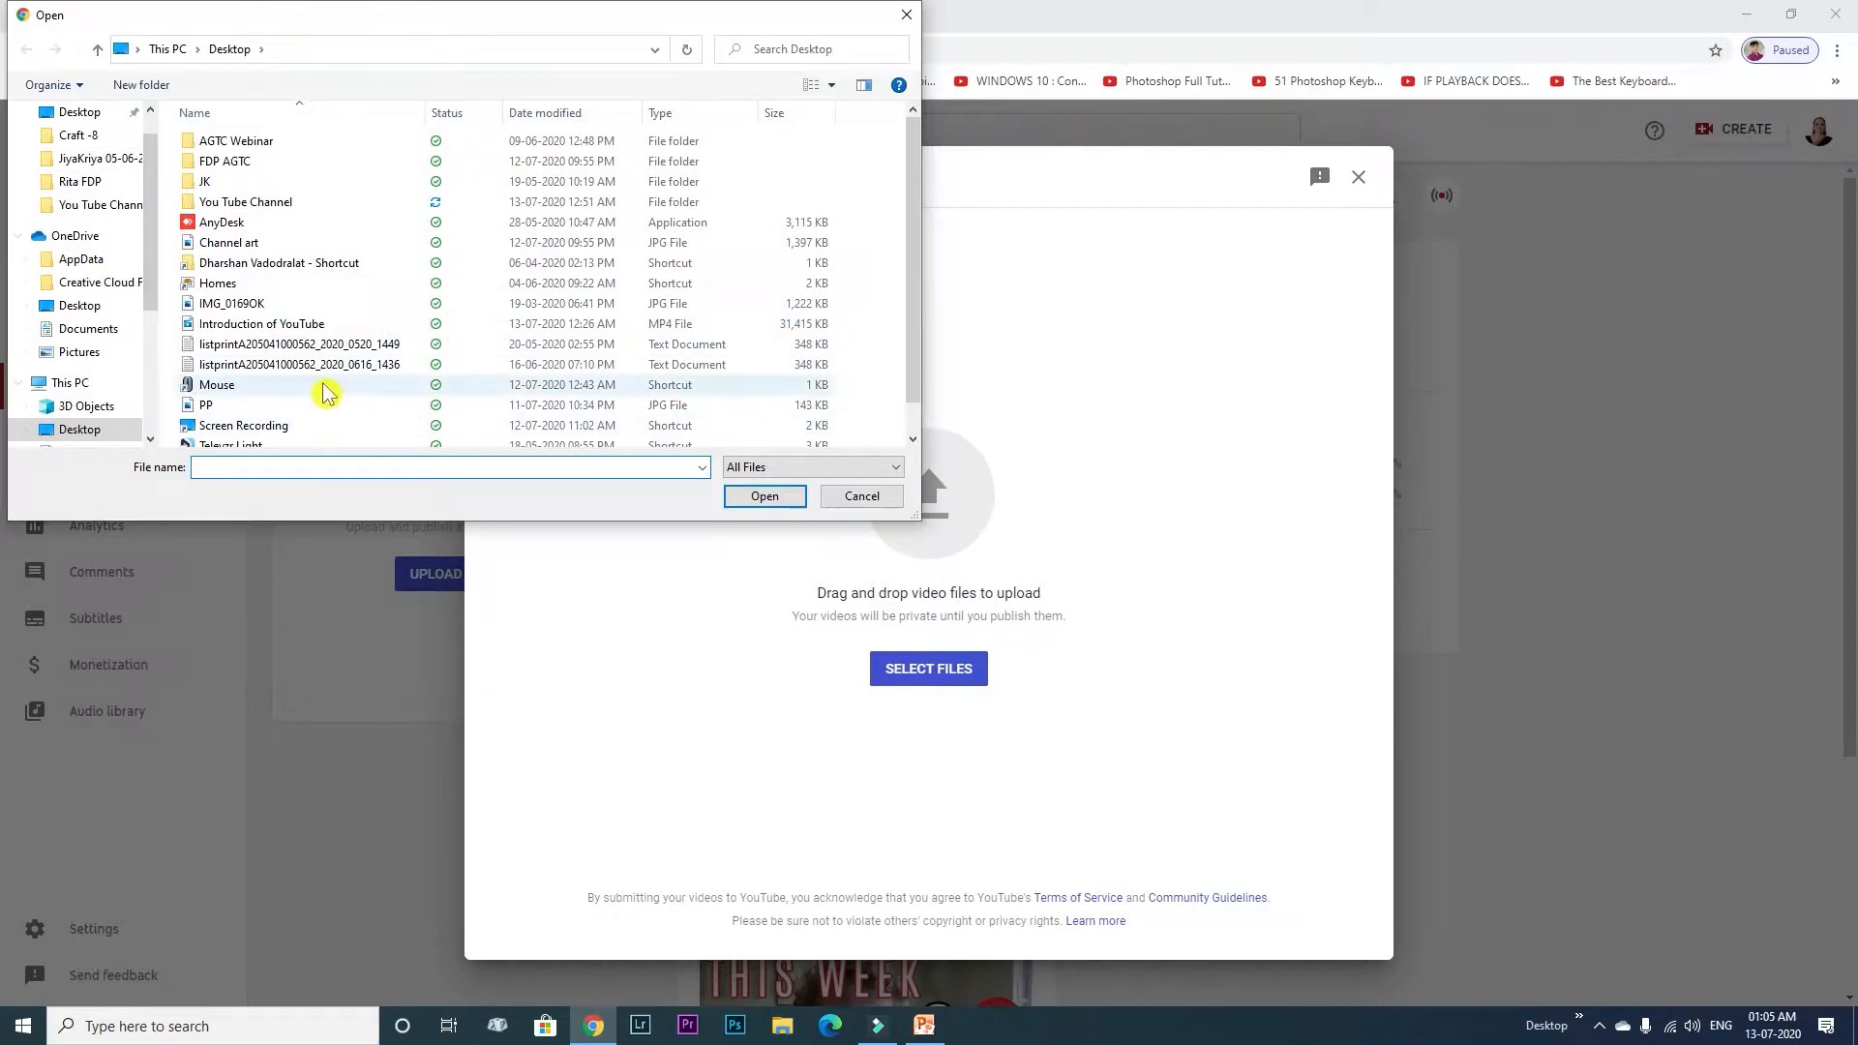
Upload the video file Introduction of YouTube from the Desktop and enter "FDP video" as its description.
{"action": "left_click", "coordinate": [223, 327]}
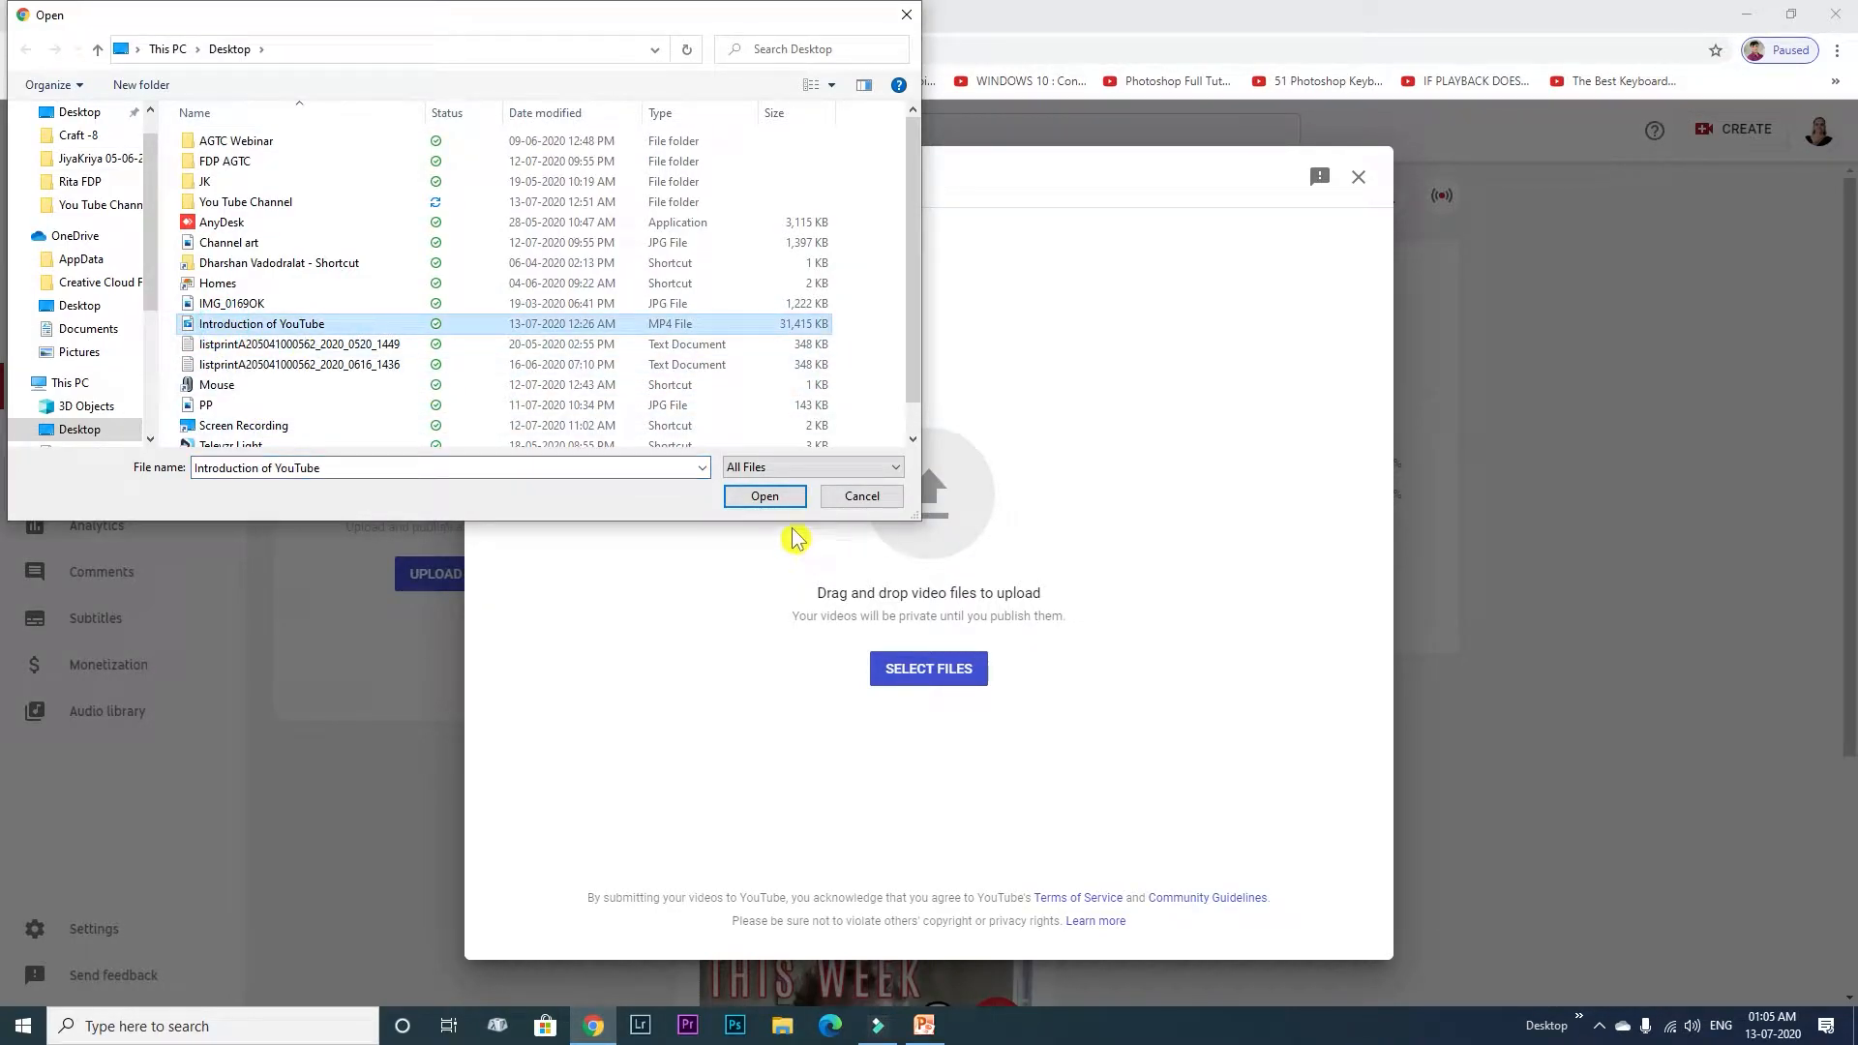
{"action": "left_click", "coordinate": [766, 498]}
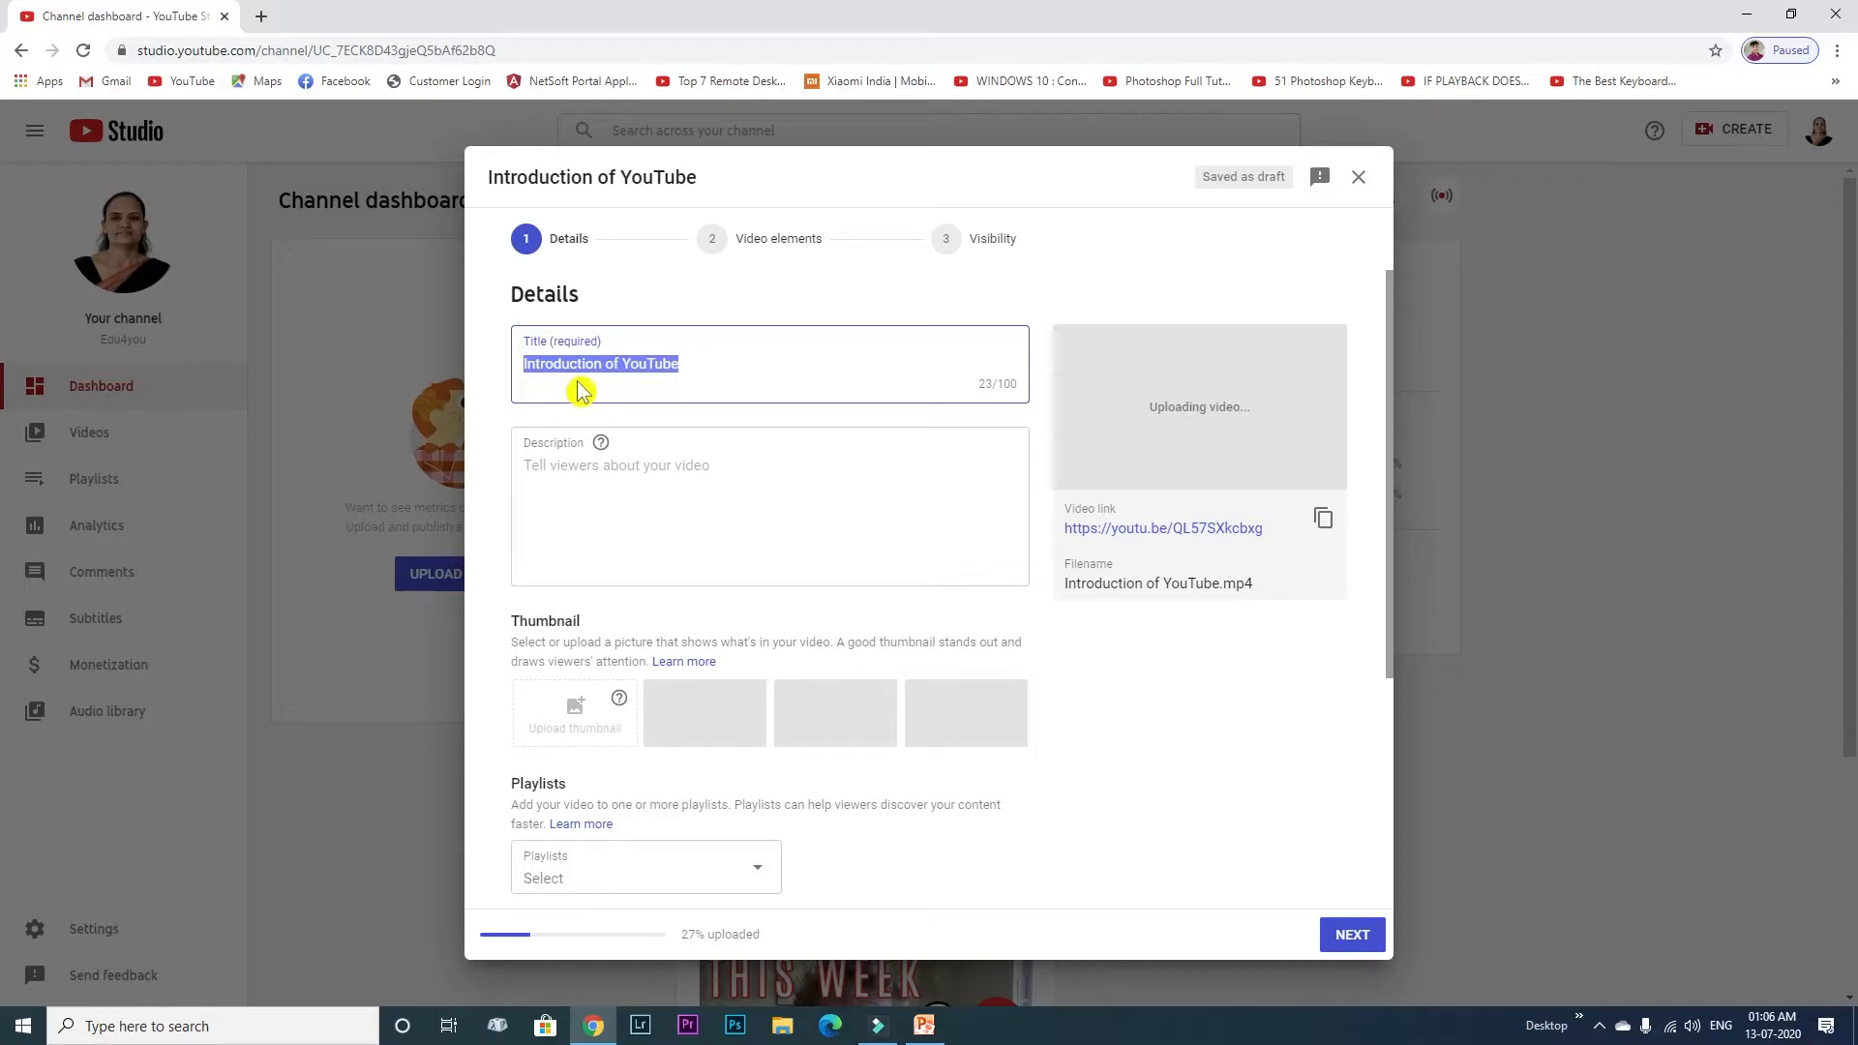
{"action": "left_click", "coordinate": [550, 473]}
{"action": "type", "text": "F"}
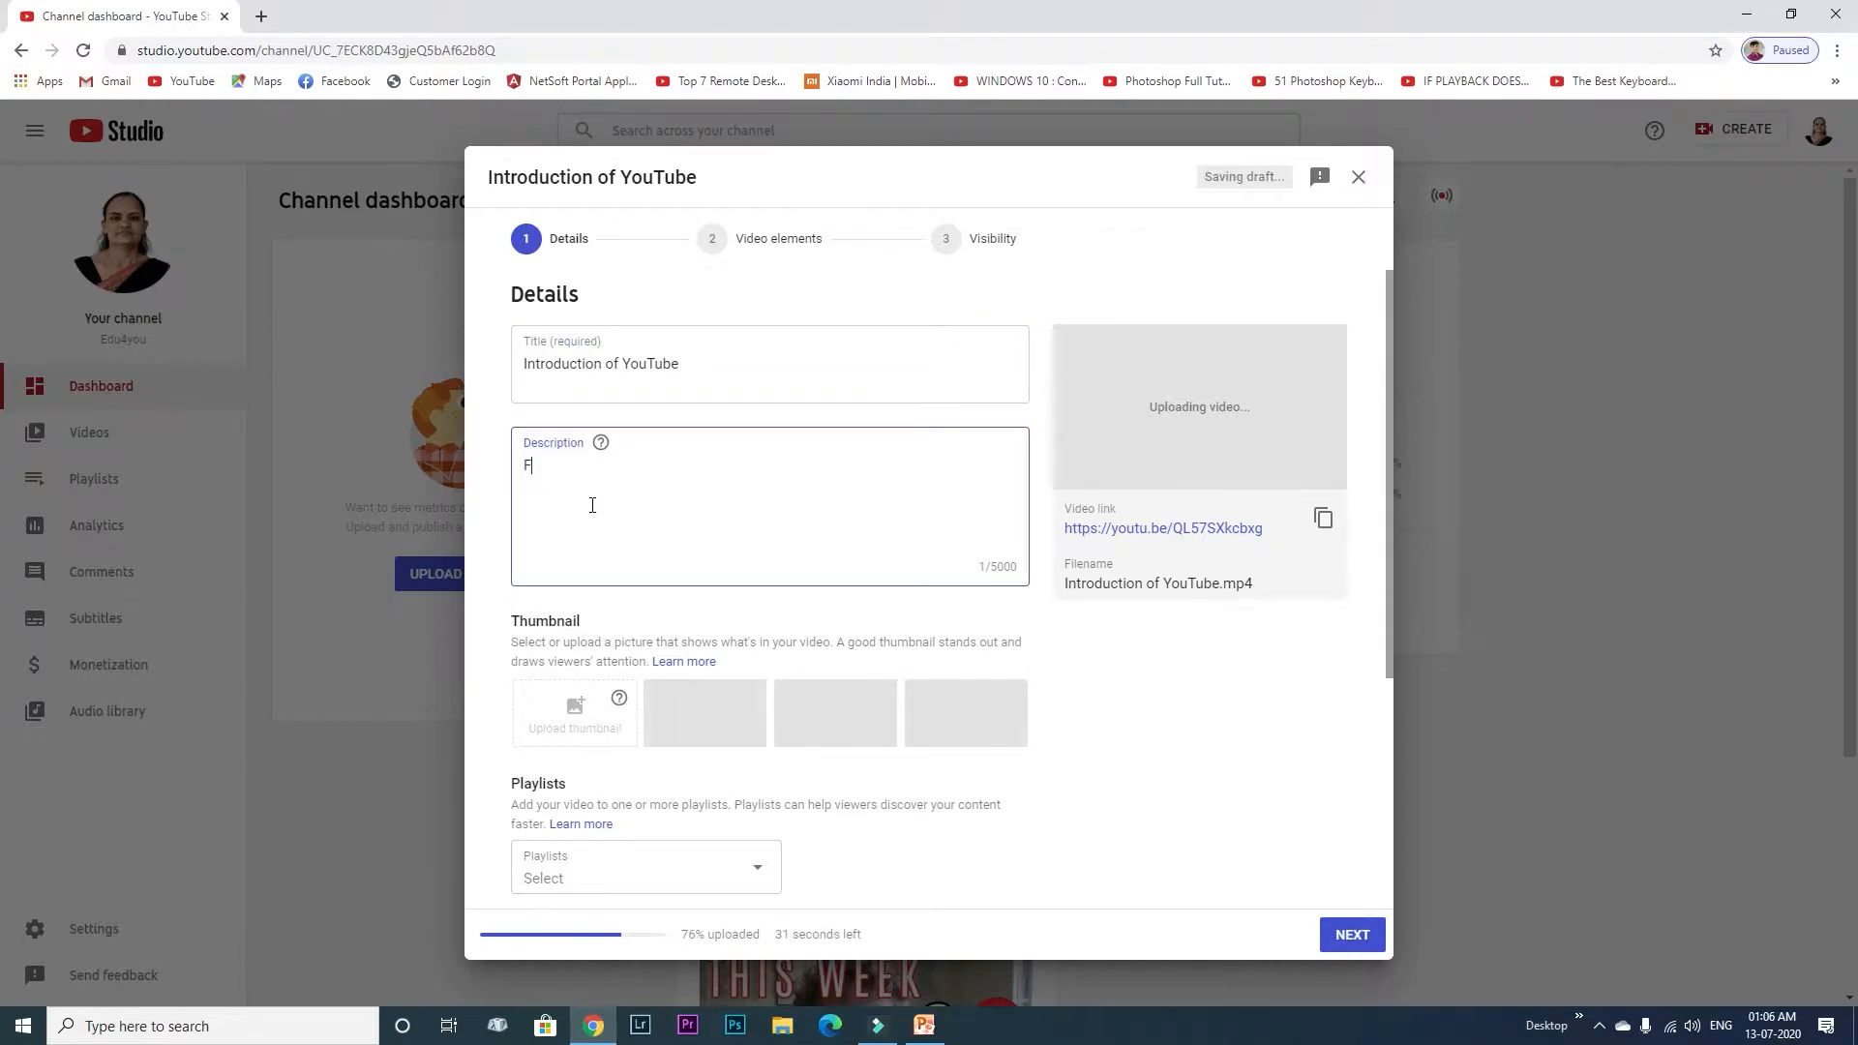
{"action": "type", "text": "DP video"}
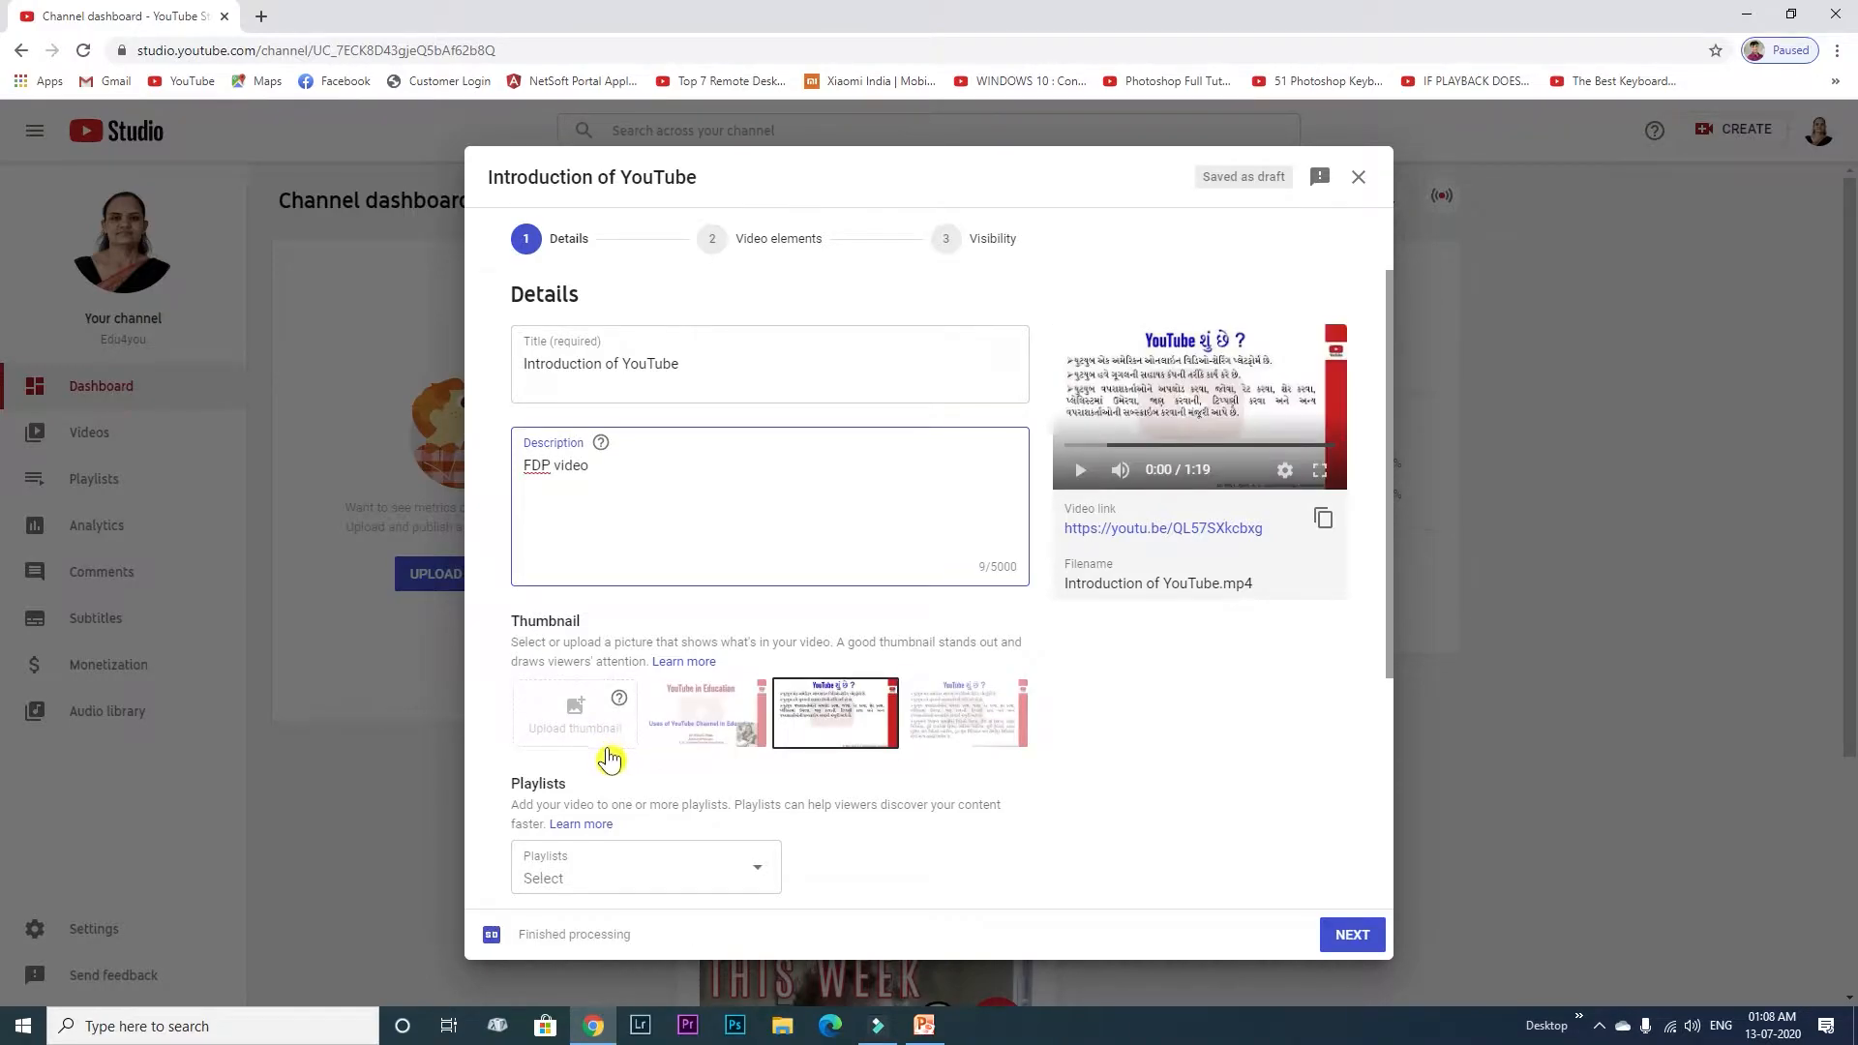
Choose the first suggested thumbnail, titled "YouTube in Education", and mark the video as not made for kids.
{"action": "scroll", "coordinate": [610, 760], "scroll_direction": "down", "scroll_amount": 1}
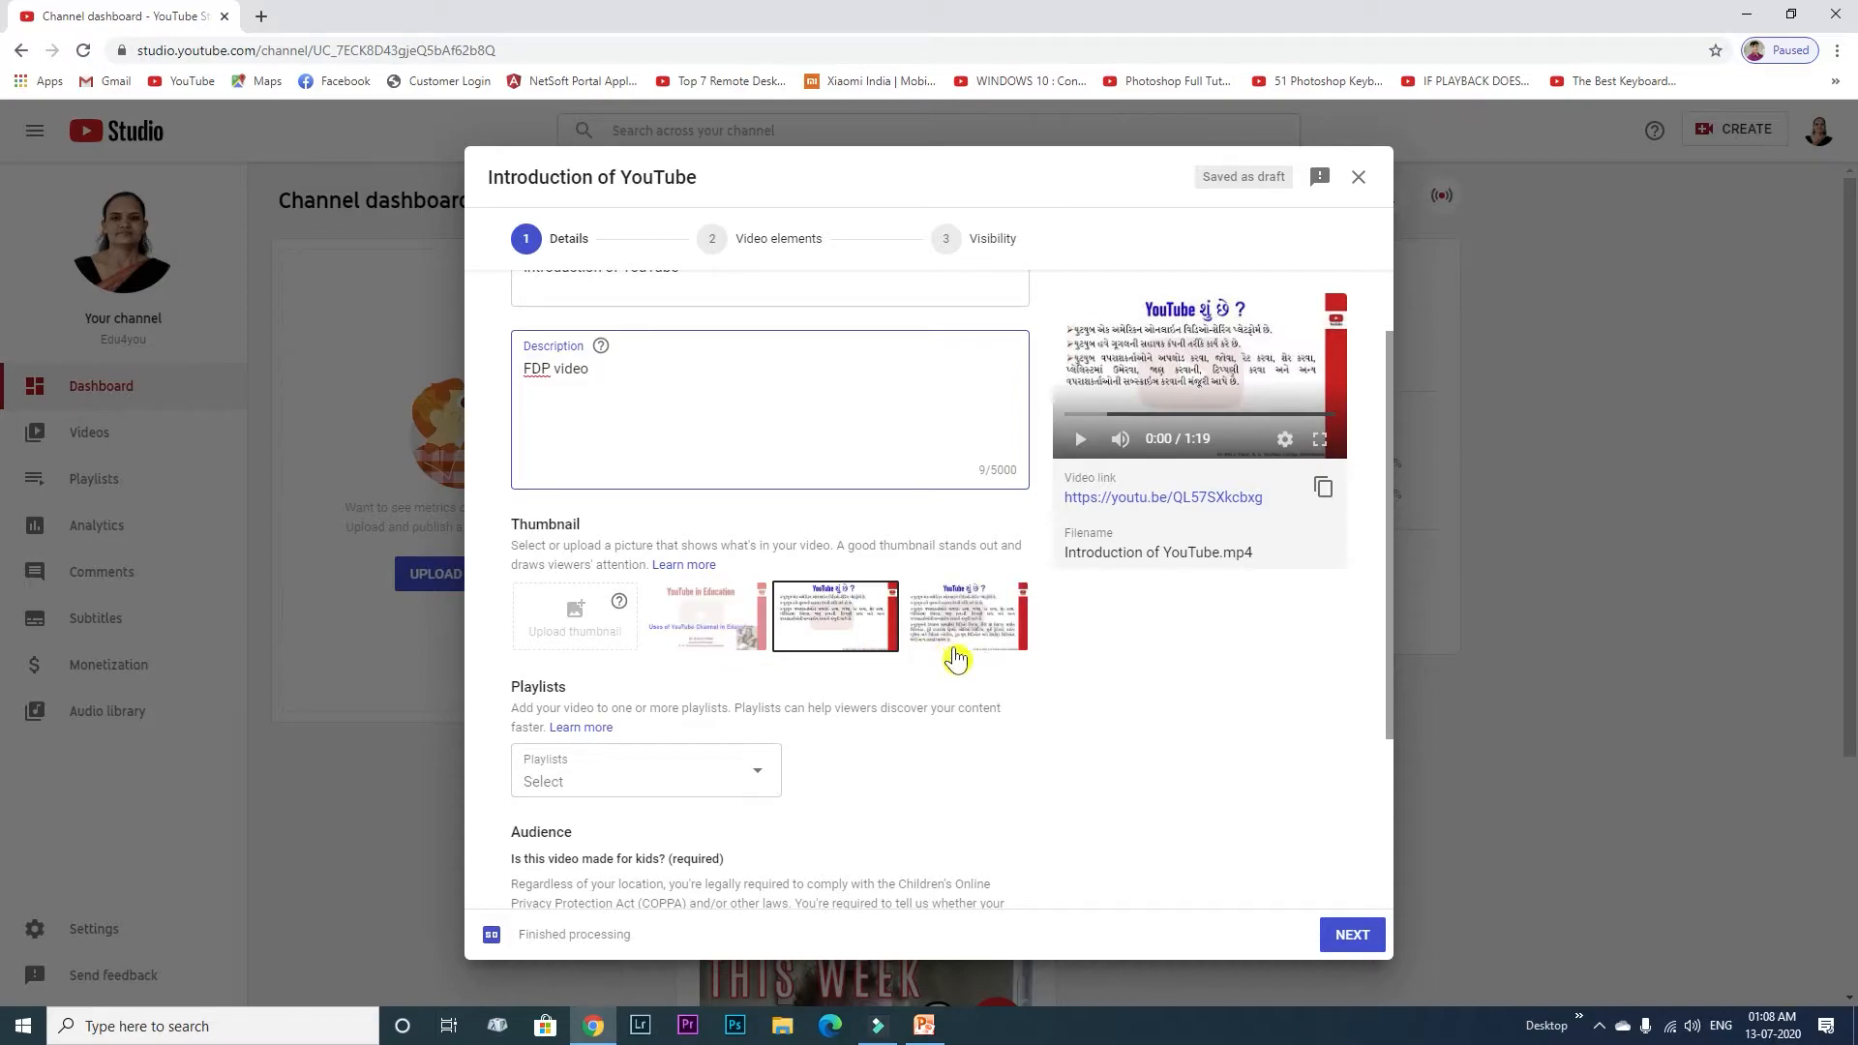
{"action": "left_click", "coordinate": [726, 627]}
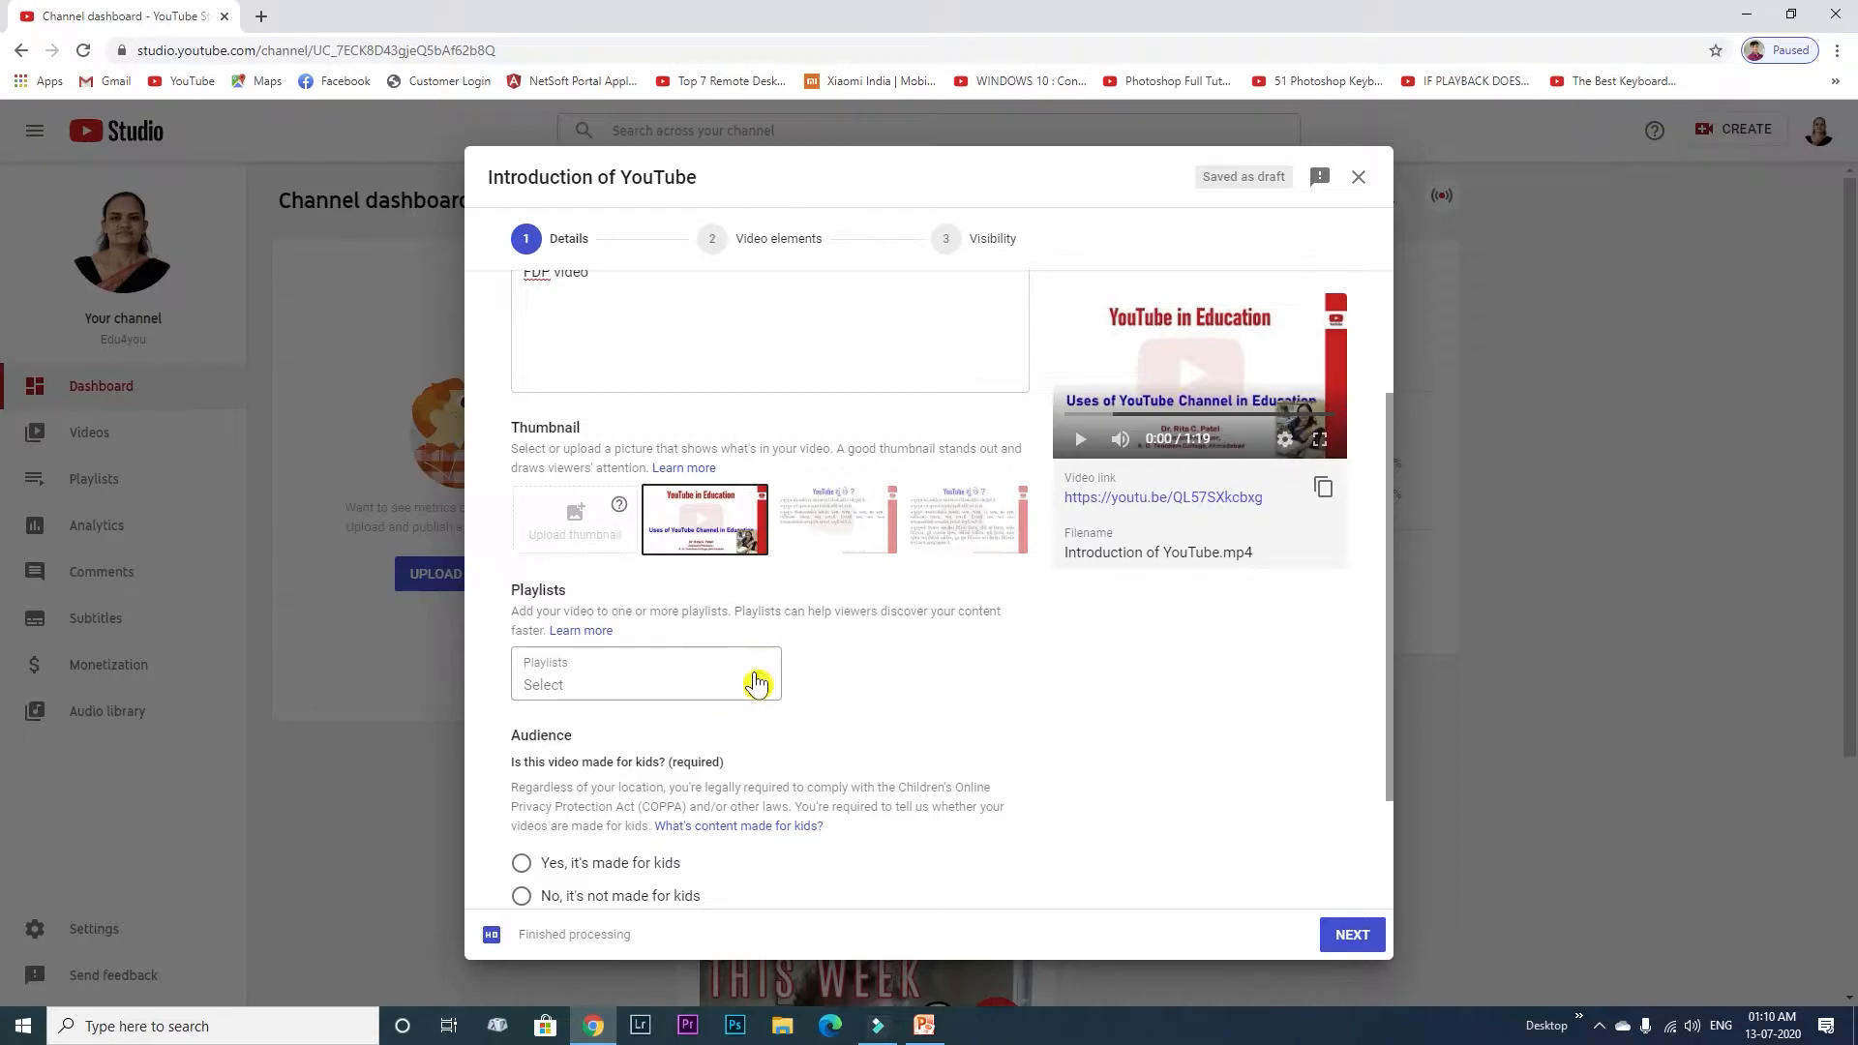
{"action": "scroll", "coordinate": [757, 685], "scroll_direction": "down", "scroll_amount": 2}
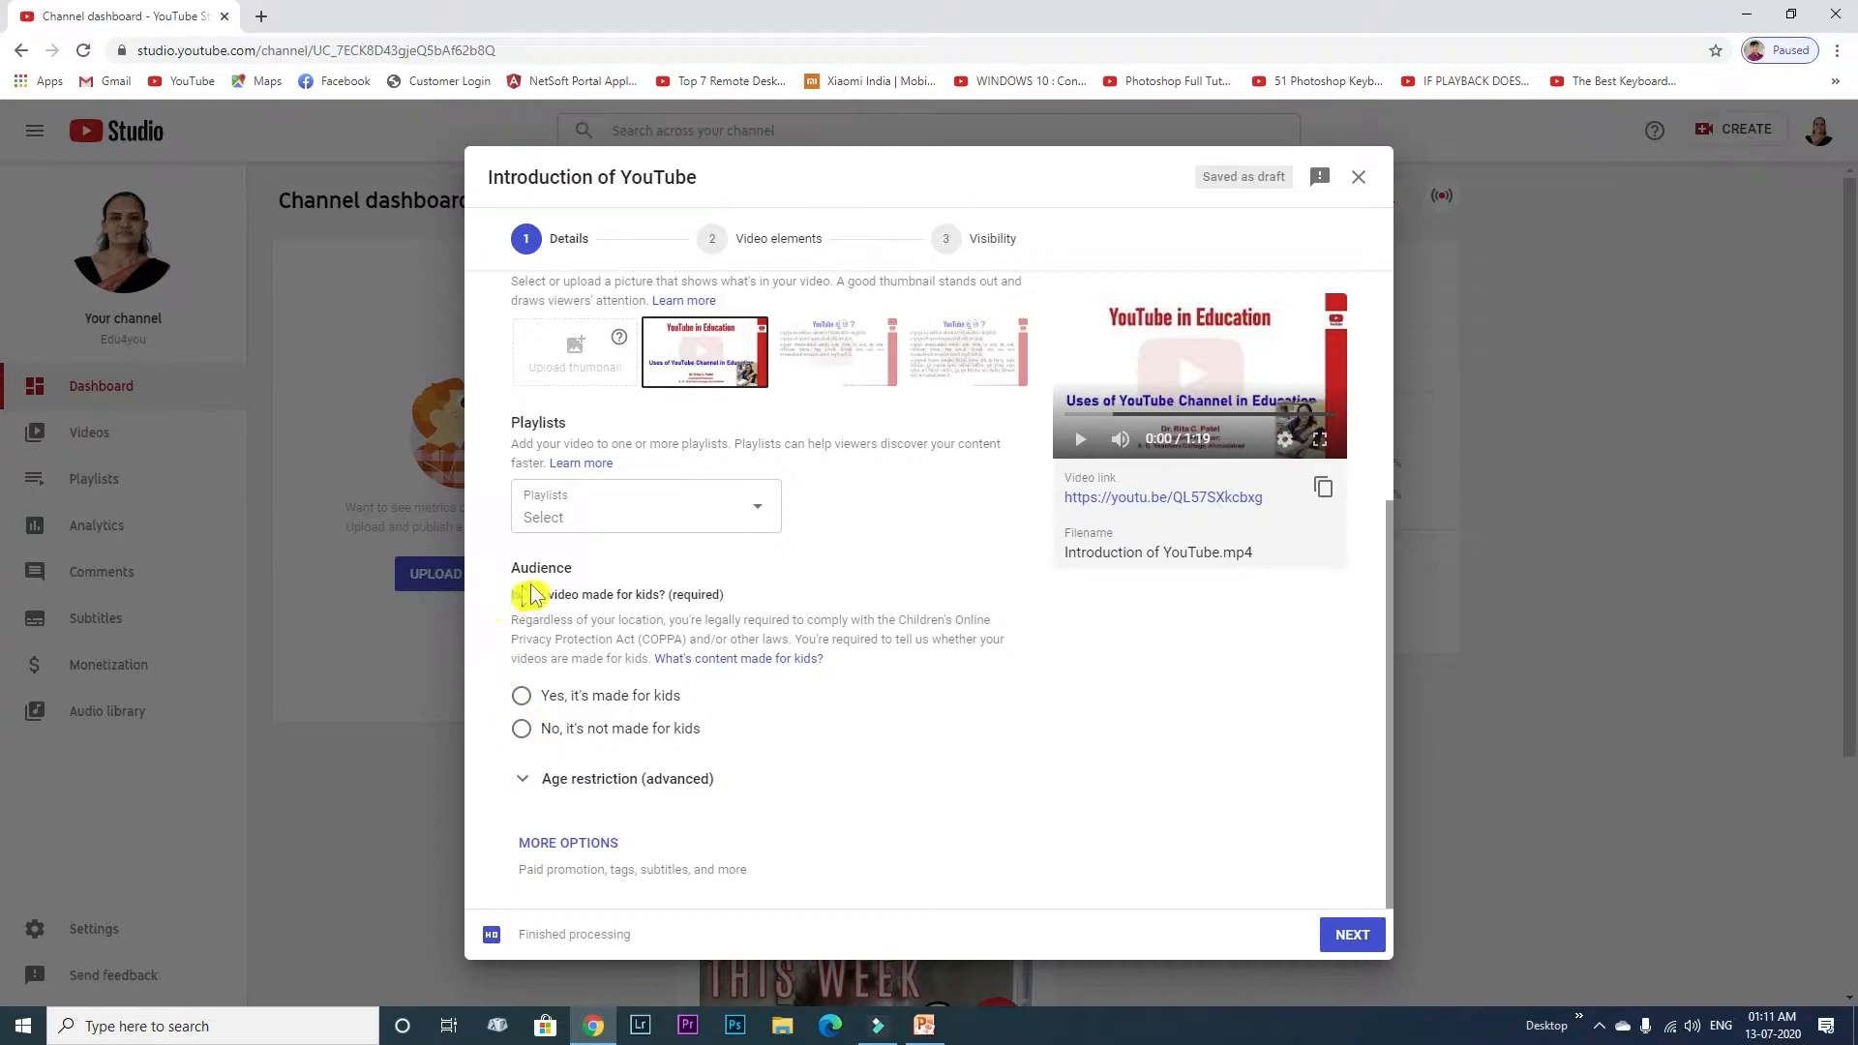
{"action": "left_click", "coordinate": [522, 732]}
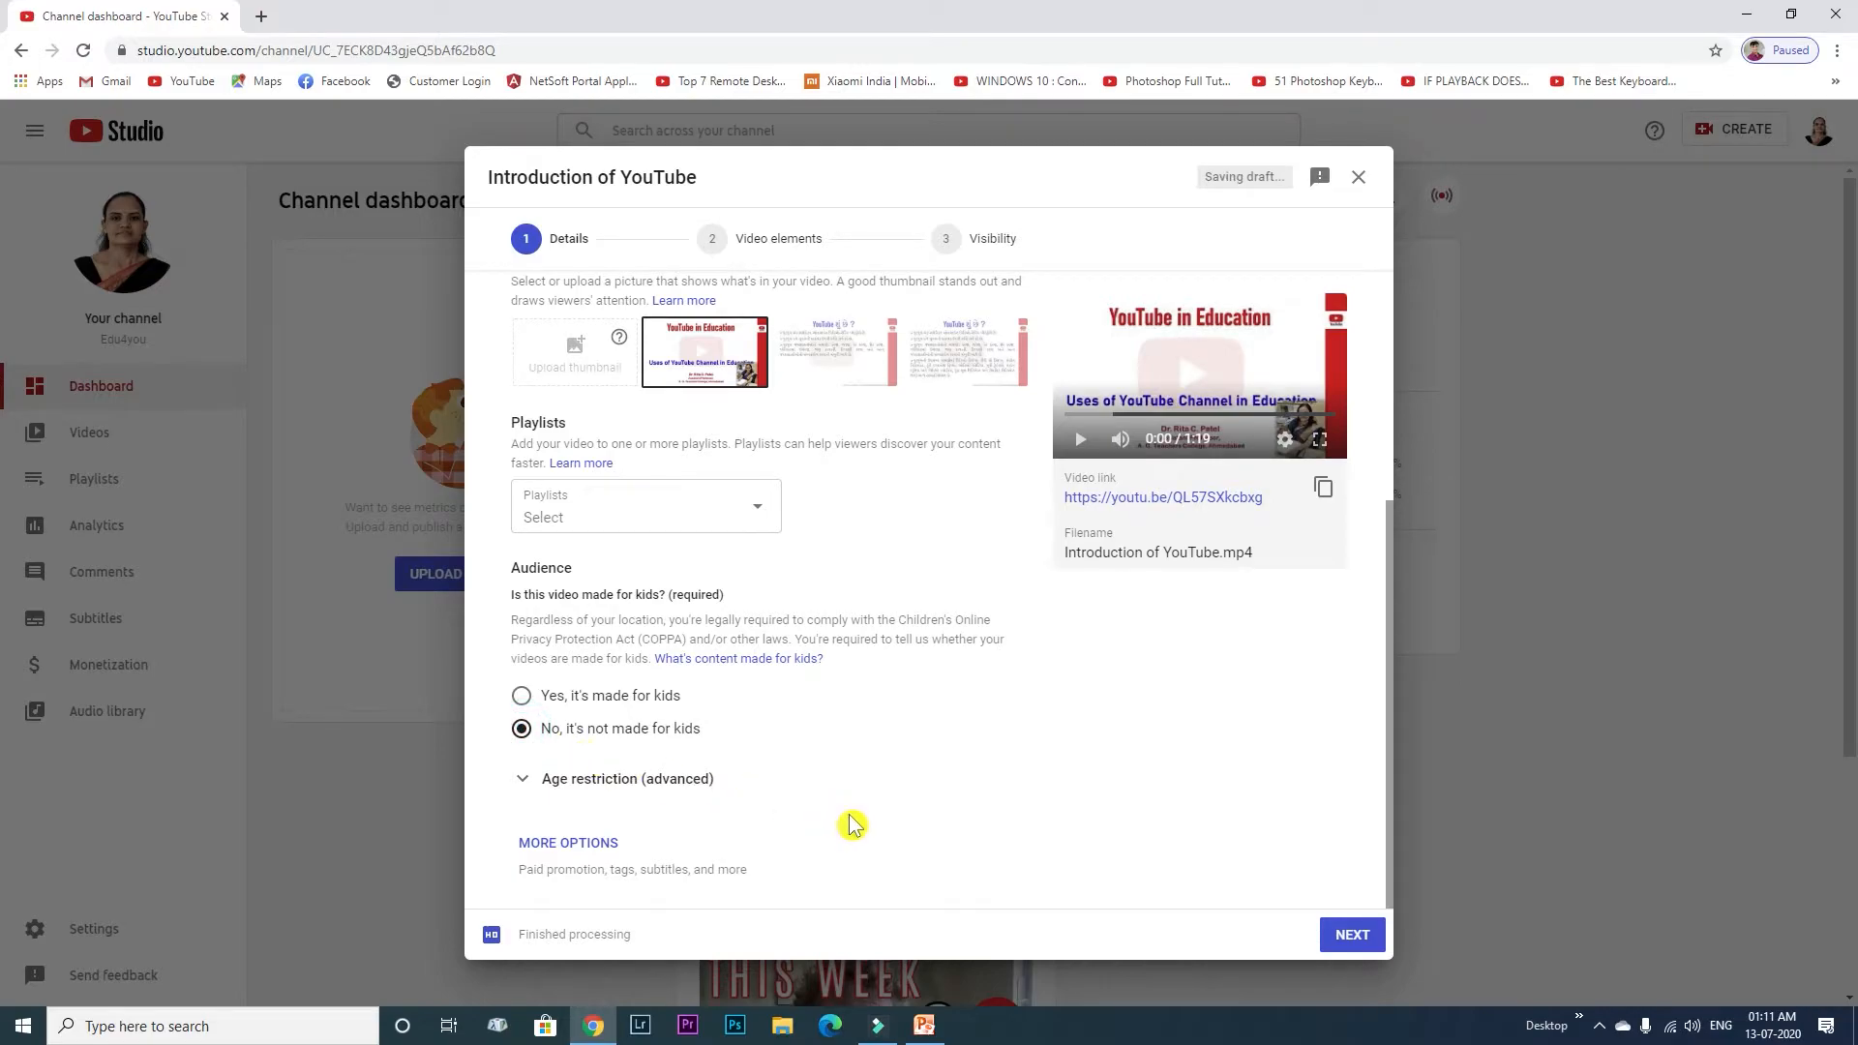
Expand the additional video options and set the video language to Gujarati.
{"action": "left_click", "coordinate": [557, 854]}
{"action": "scroll", "coordinate": [801, 829], "scroll_direction": "down", "scroll_amount": 5}
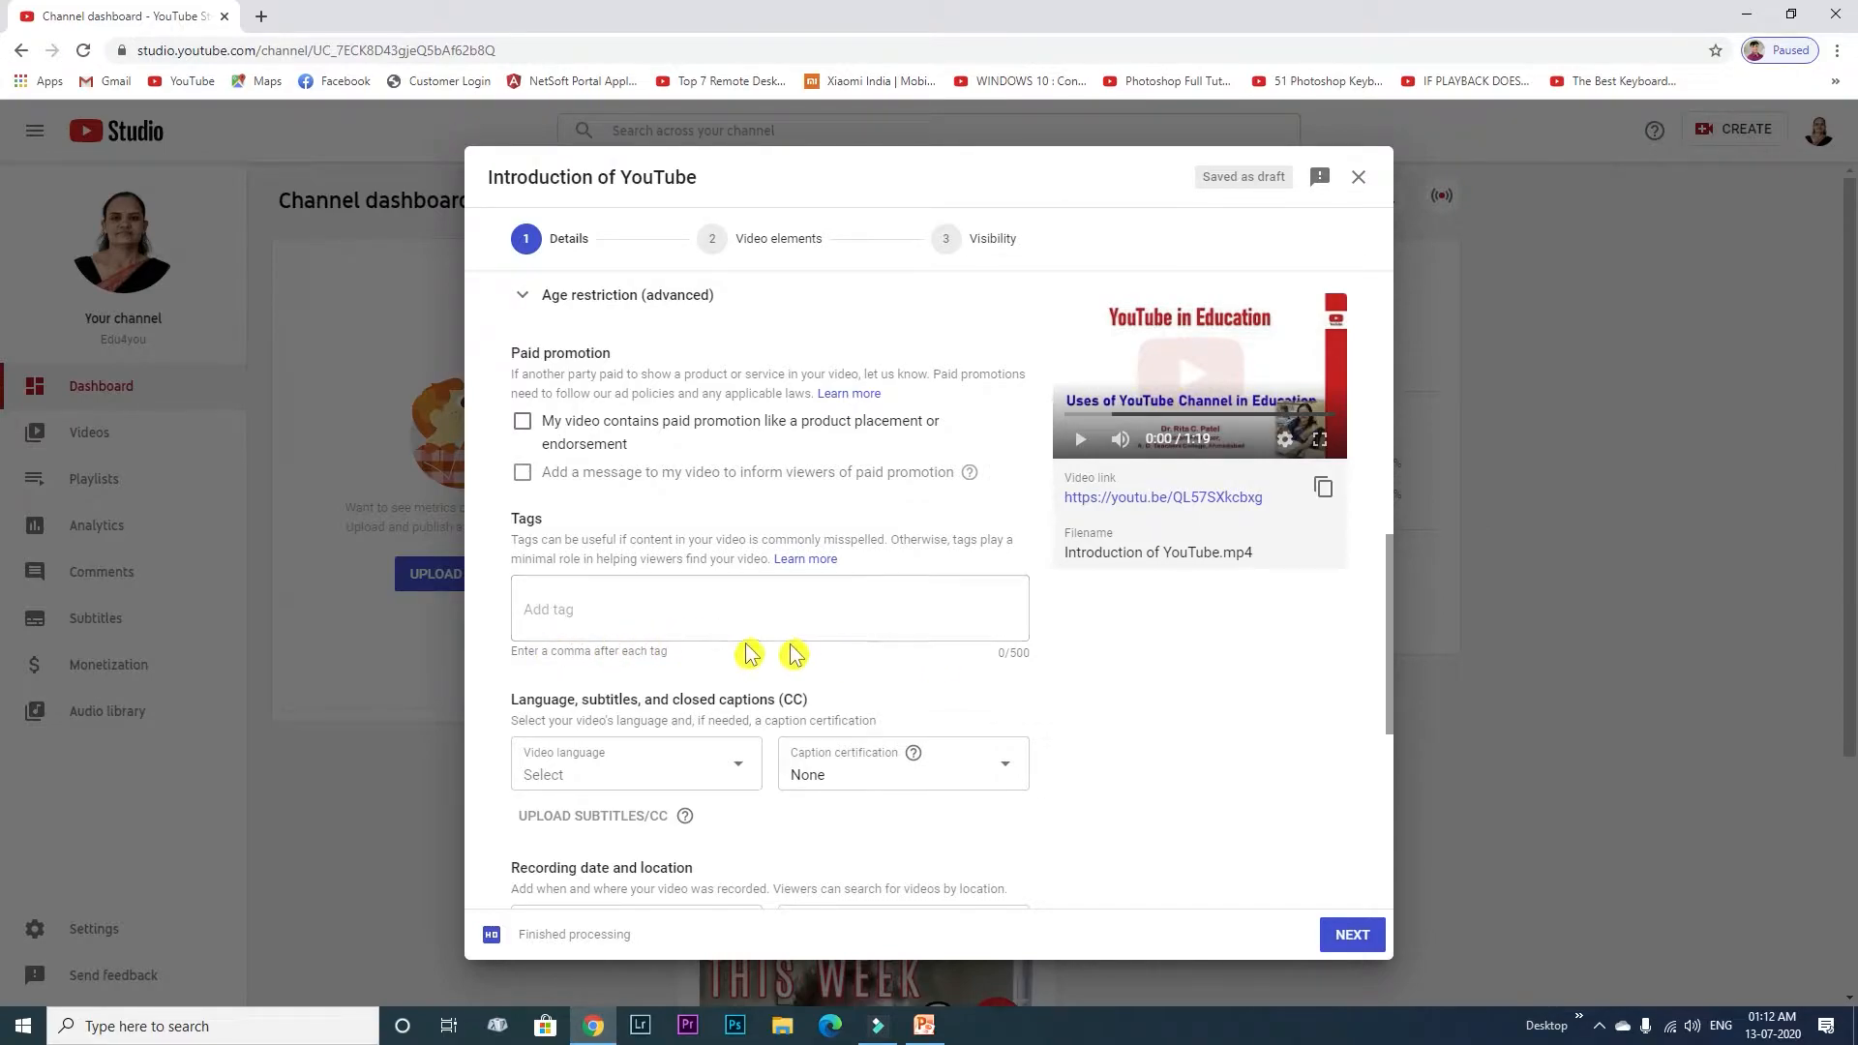
{"action": "scroll", "coordinate": [570, 621], "scroll_direction": "down", "scroll_amount": 1}
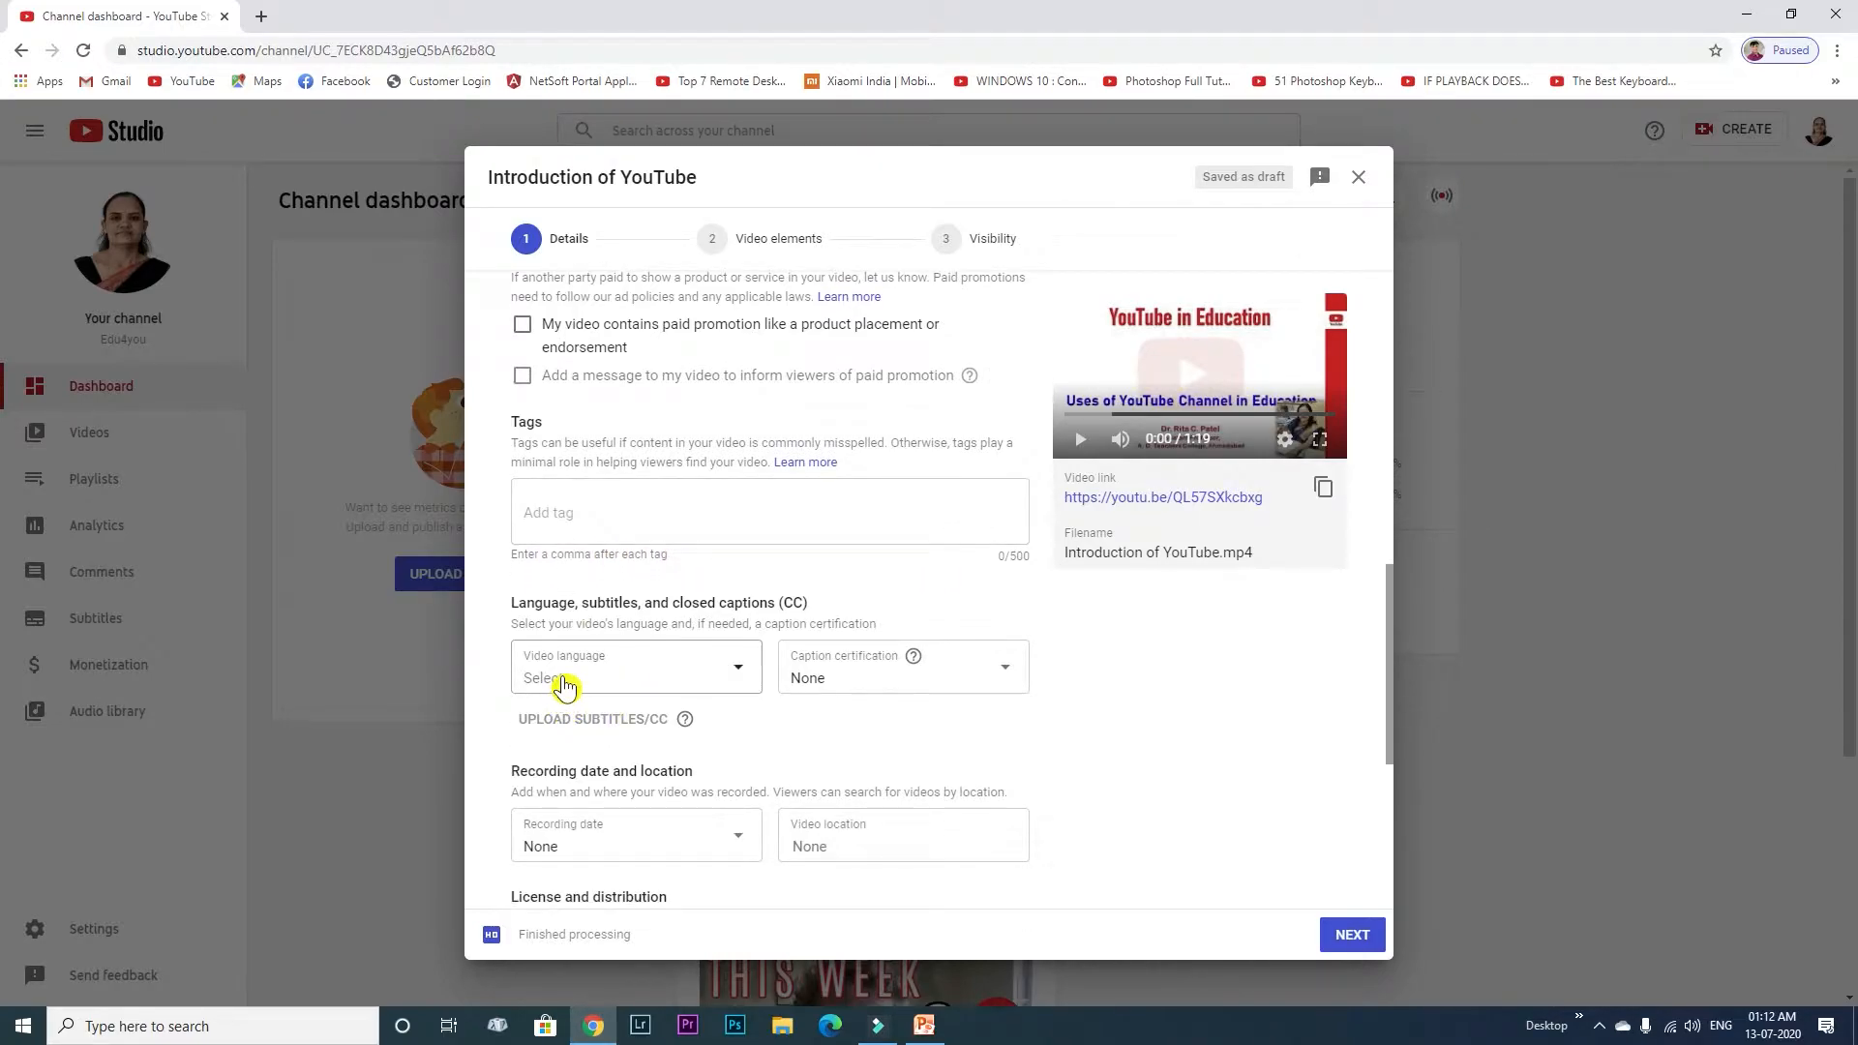
{"action": "scroll", "coordinate": [738, 677], "scroll_direction": "down", "scroll_amount": 1}
{"action": "left_click", "coordinate": [743, 578]}
{"action": "scroll", "coordinate": [597, 442], "scroll_direction": "down", "scroll_amount": 2}
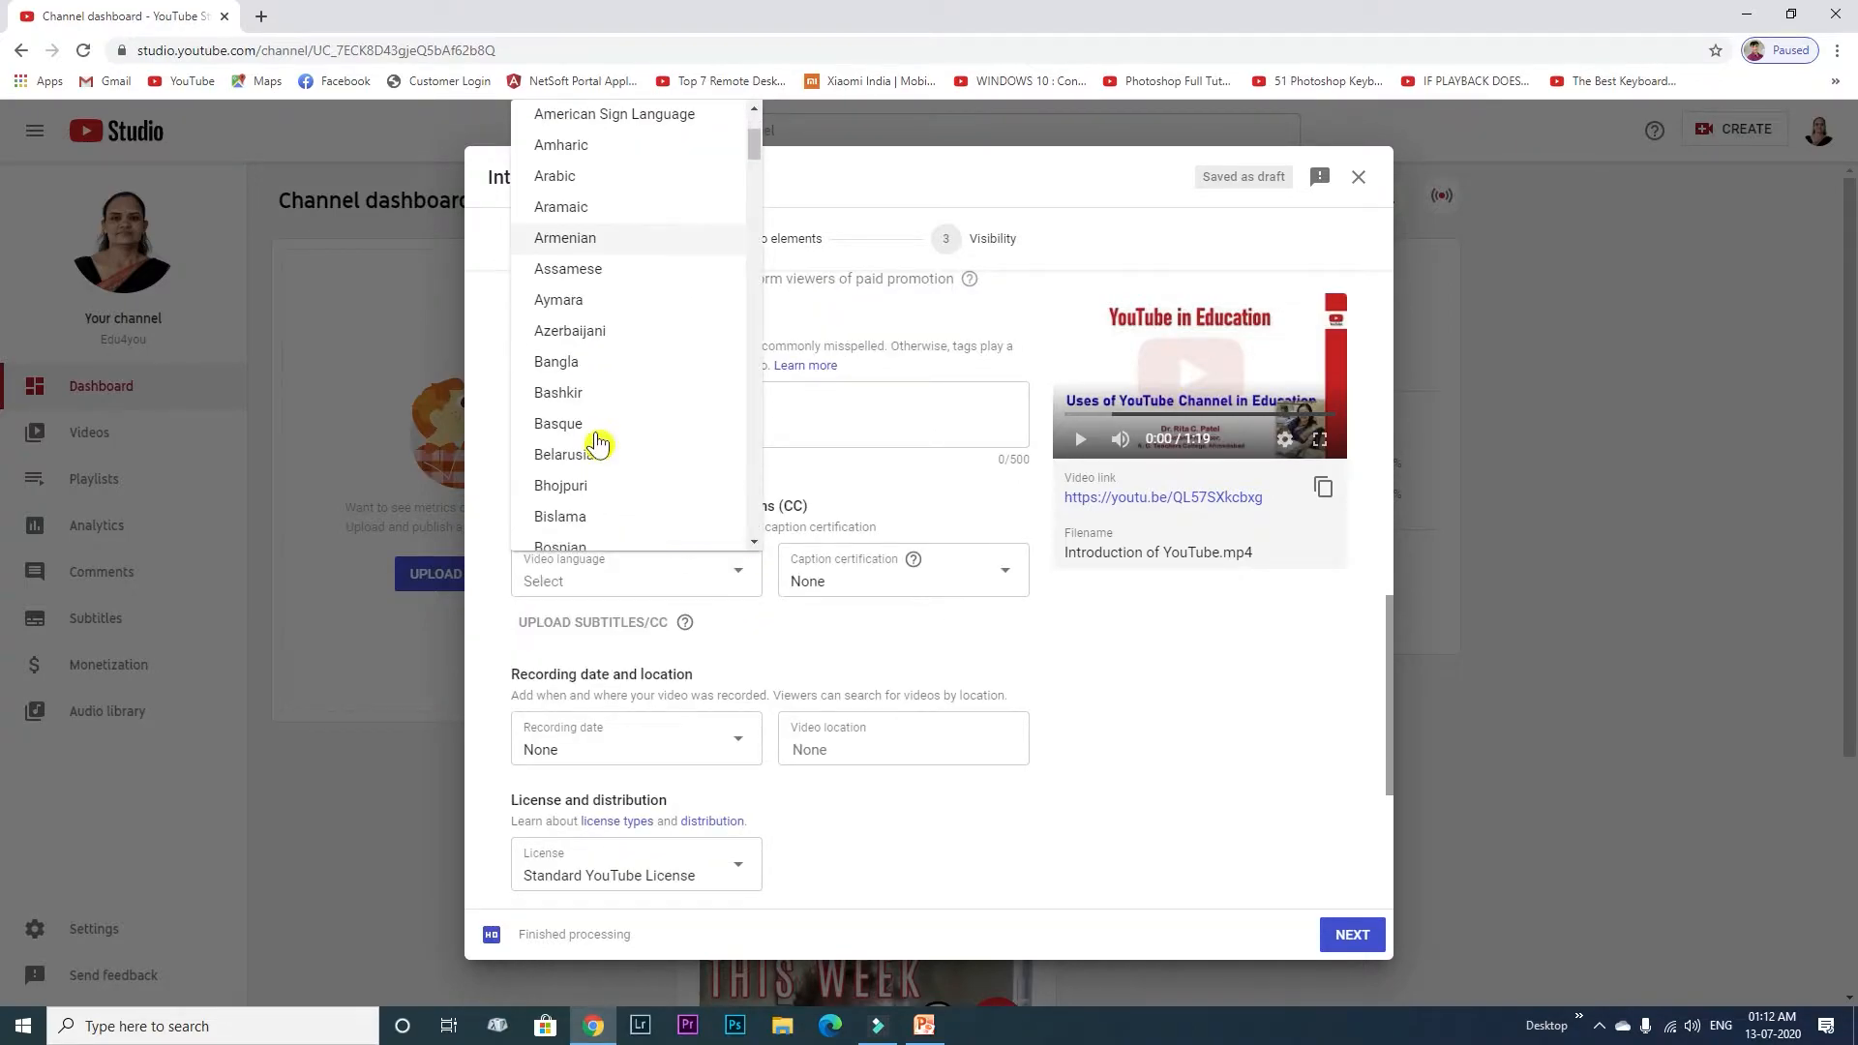
{"action": "scroll", "coordinate": [597, 442], "scroll_direction": "down", "scroll_amount": 10}
{"action": "left_click", "coordinate": [571, 486]}
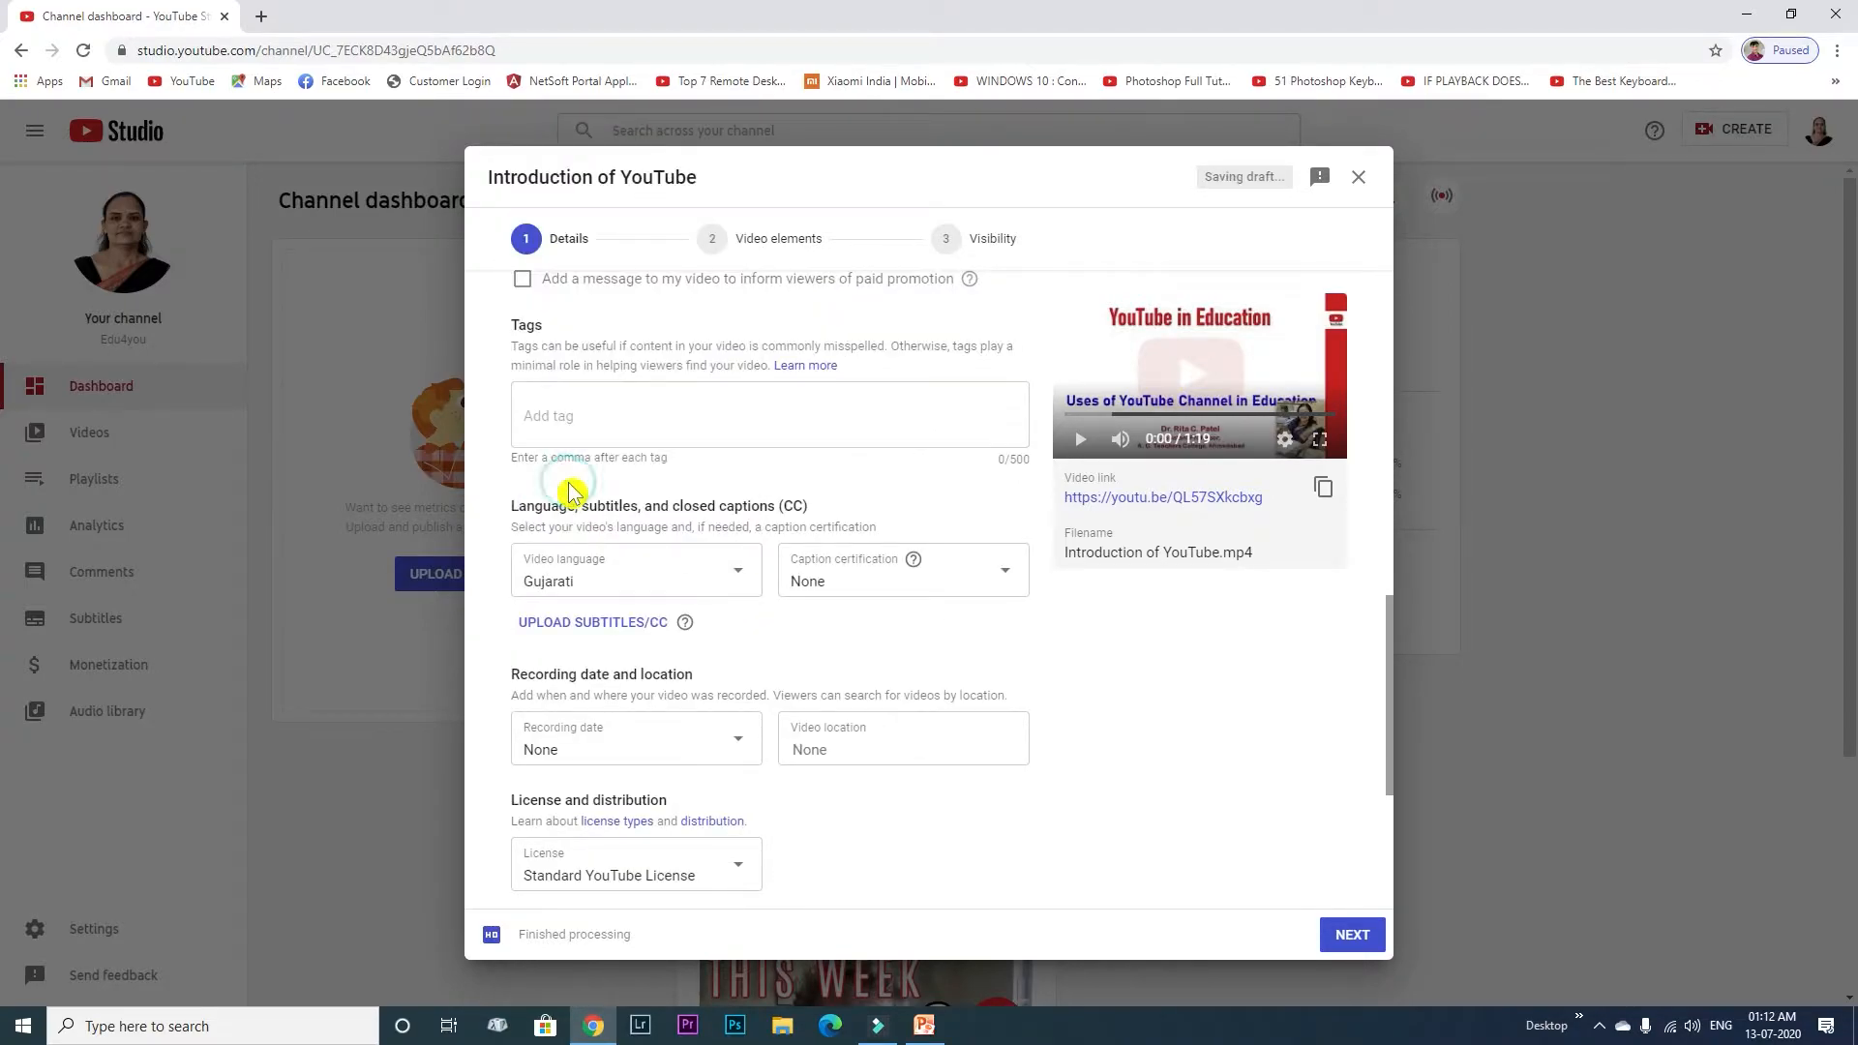
Set the recording date to Jul 13, 2020 and the video location to Ahmedabad.
{"action": "scroll", "coordinate": [809, 591], "scroll_direction": "down", "scroll_amount": 2}
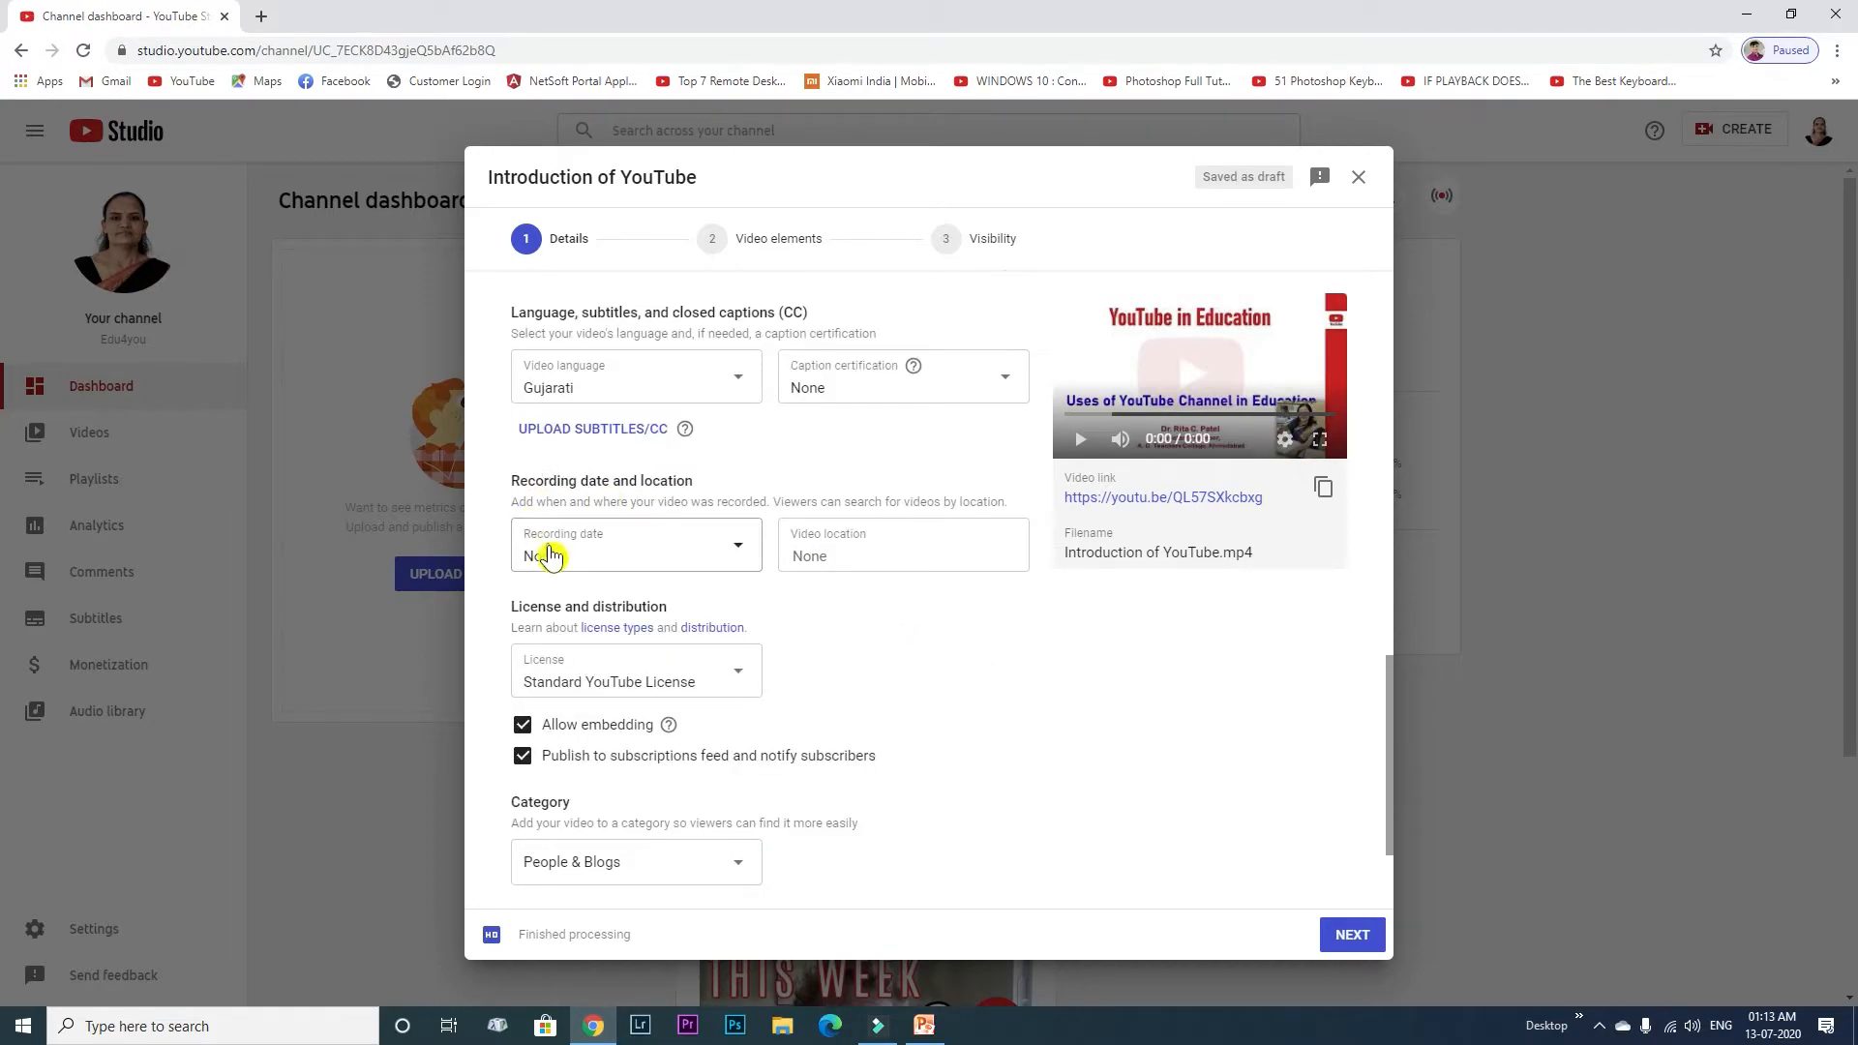
{"action": "left_click", "coordinate": [740, 555]}
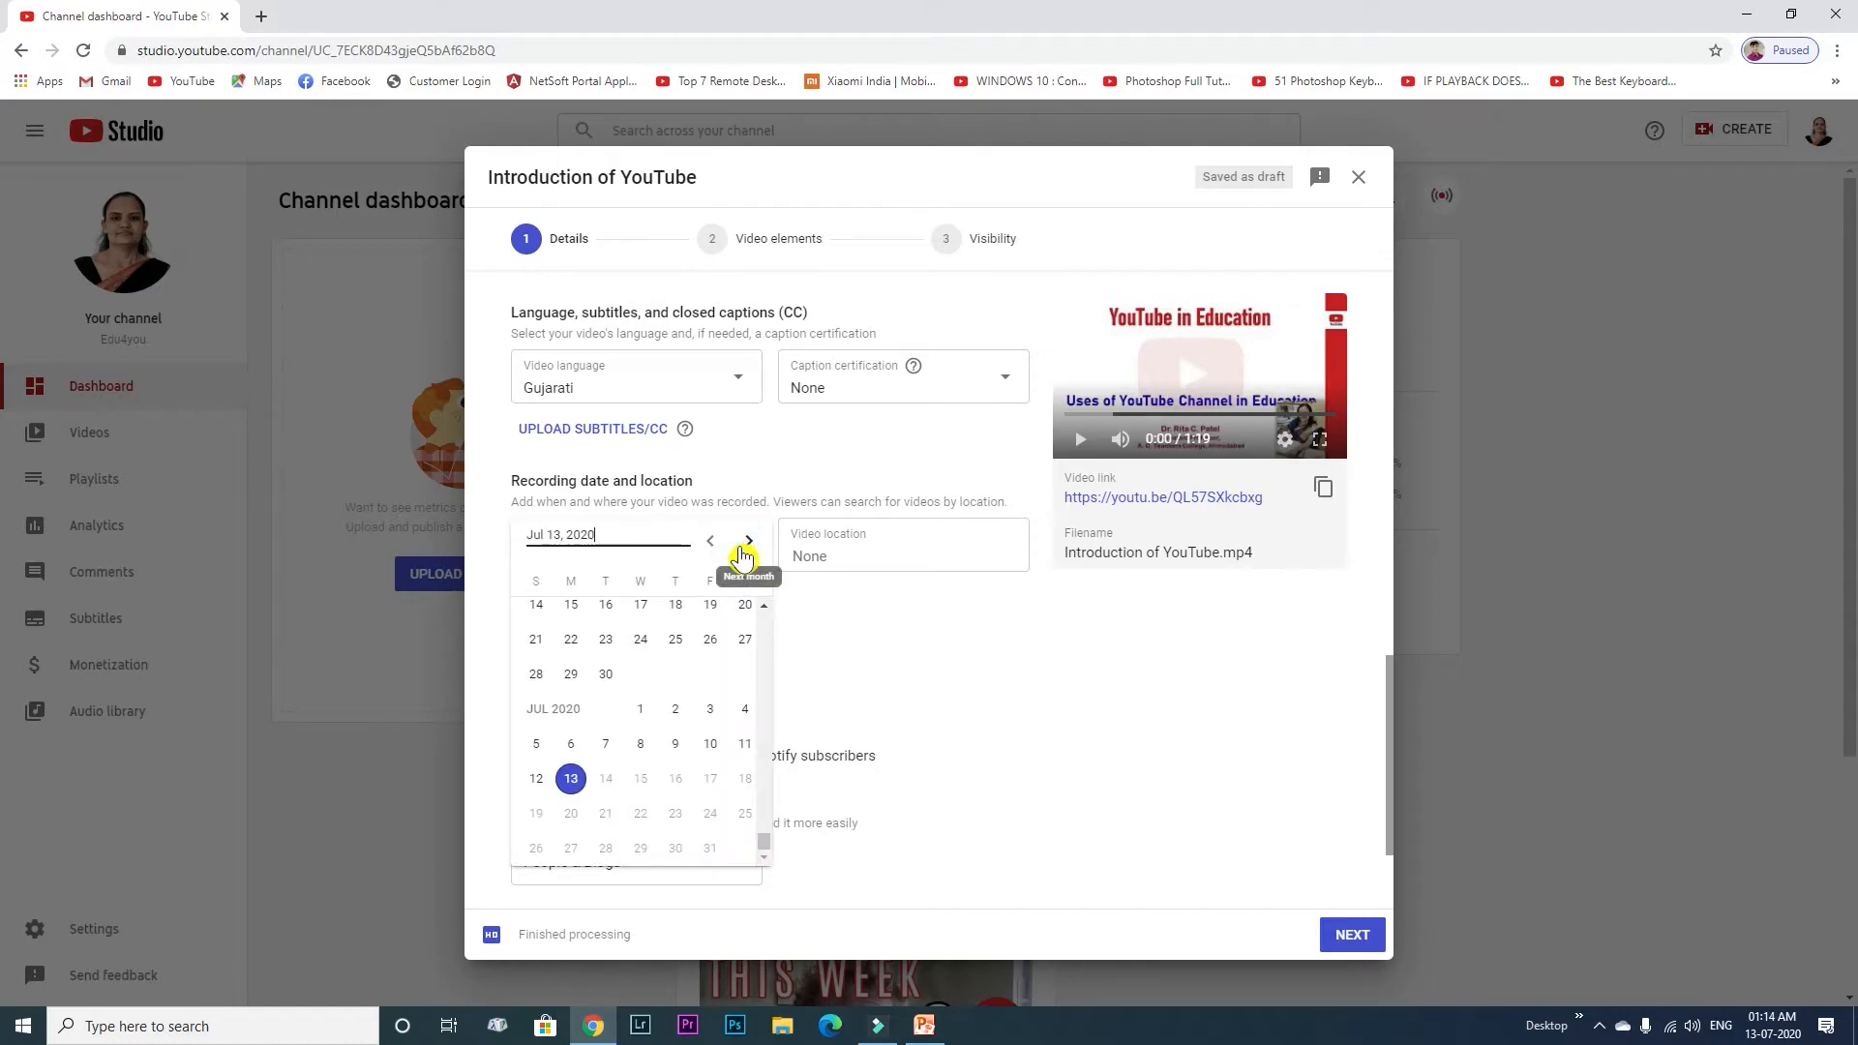
{"action": "left_click", "coordinate": [570, 779]}
{"action": "left_click", "coordinate": [830, 558]}
{"action": "type", "text": "ah"}
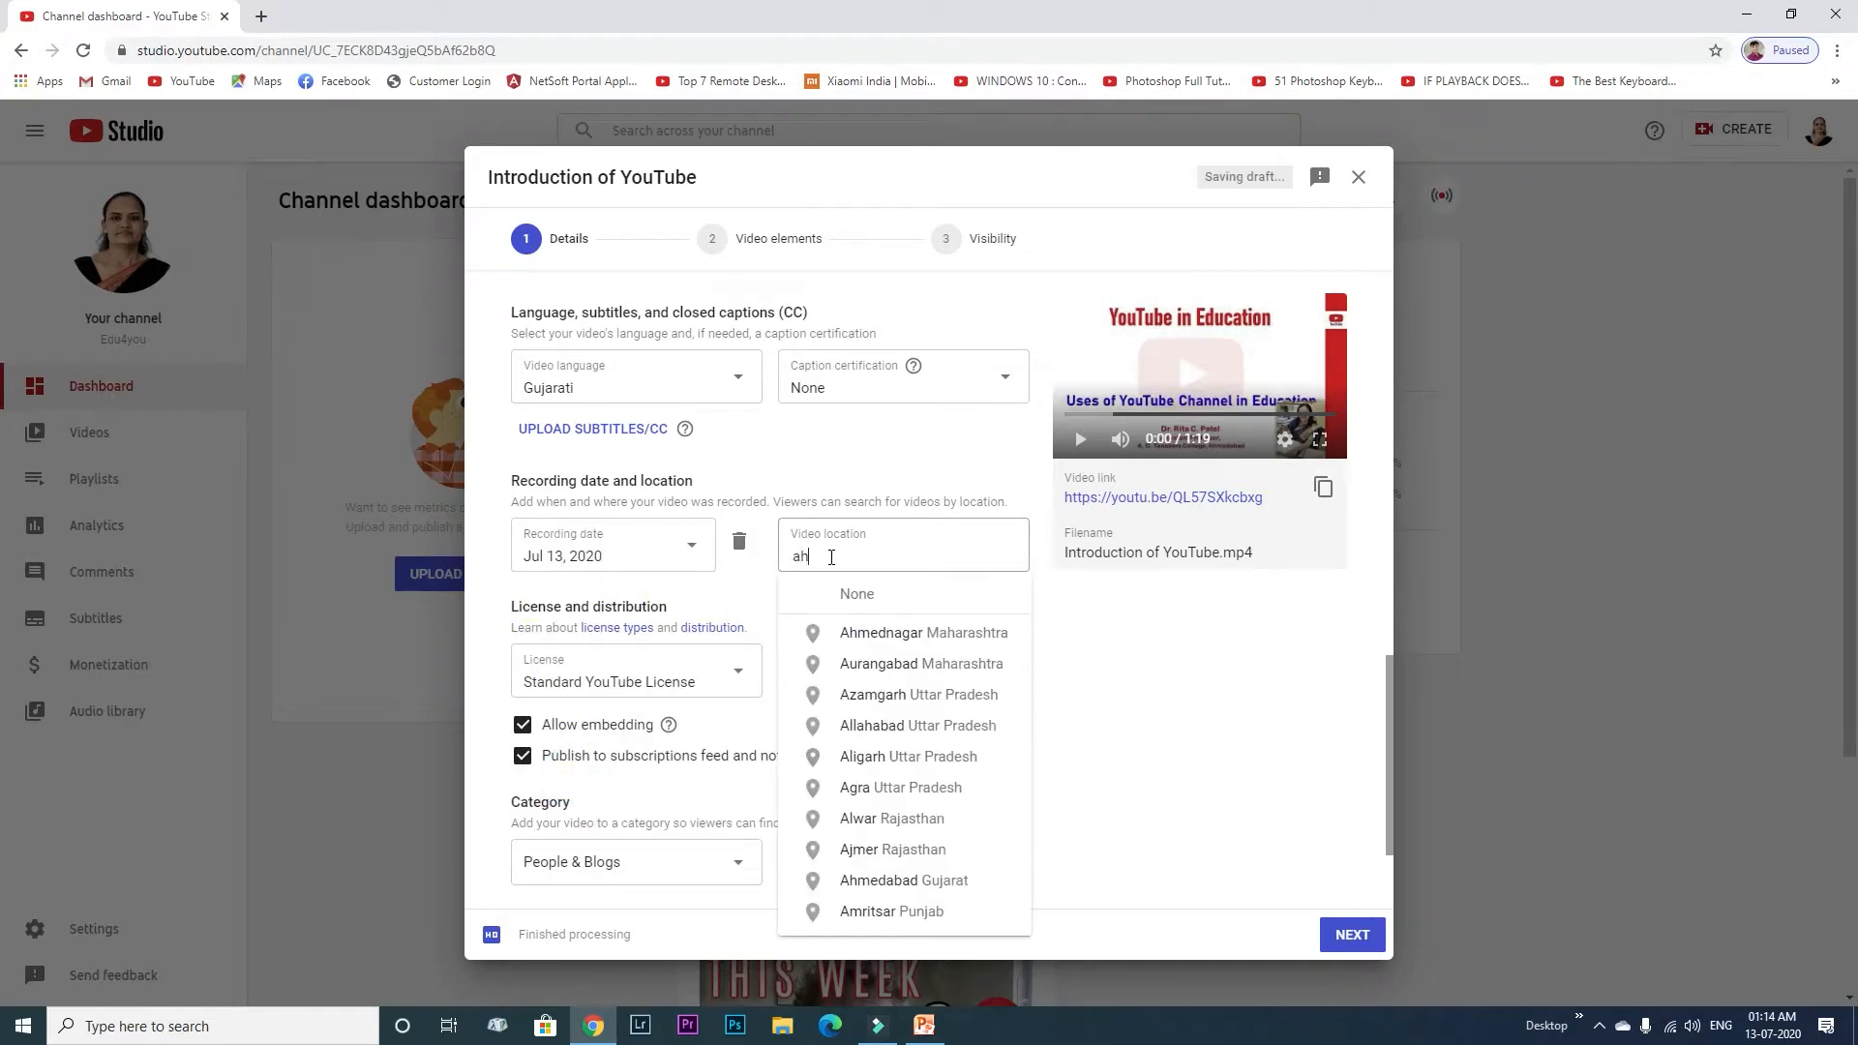
{"action": "left_click", "coordinate": [902, 662]}
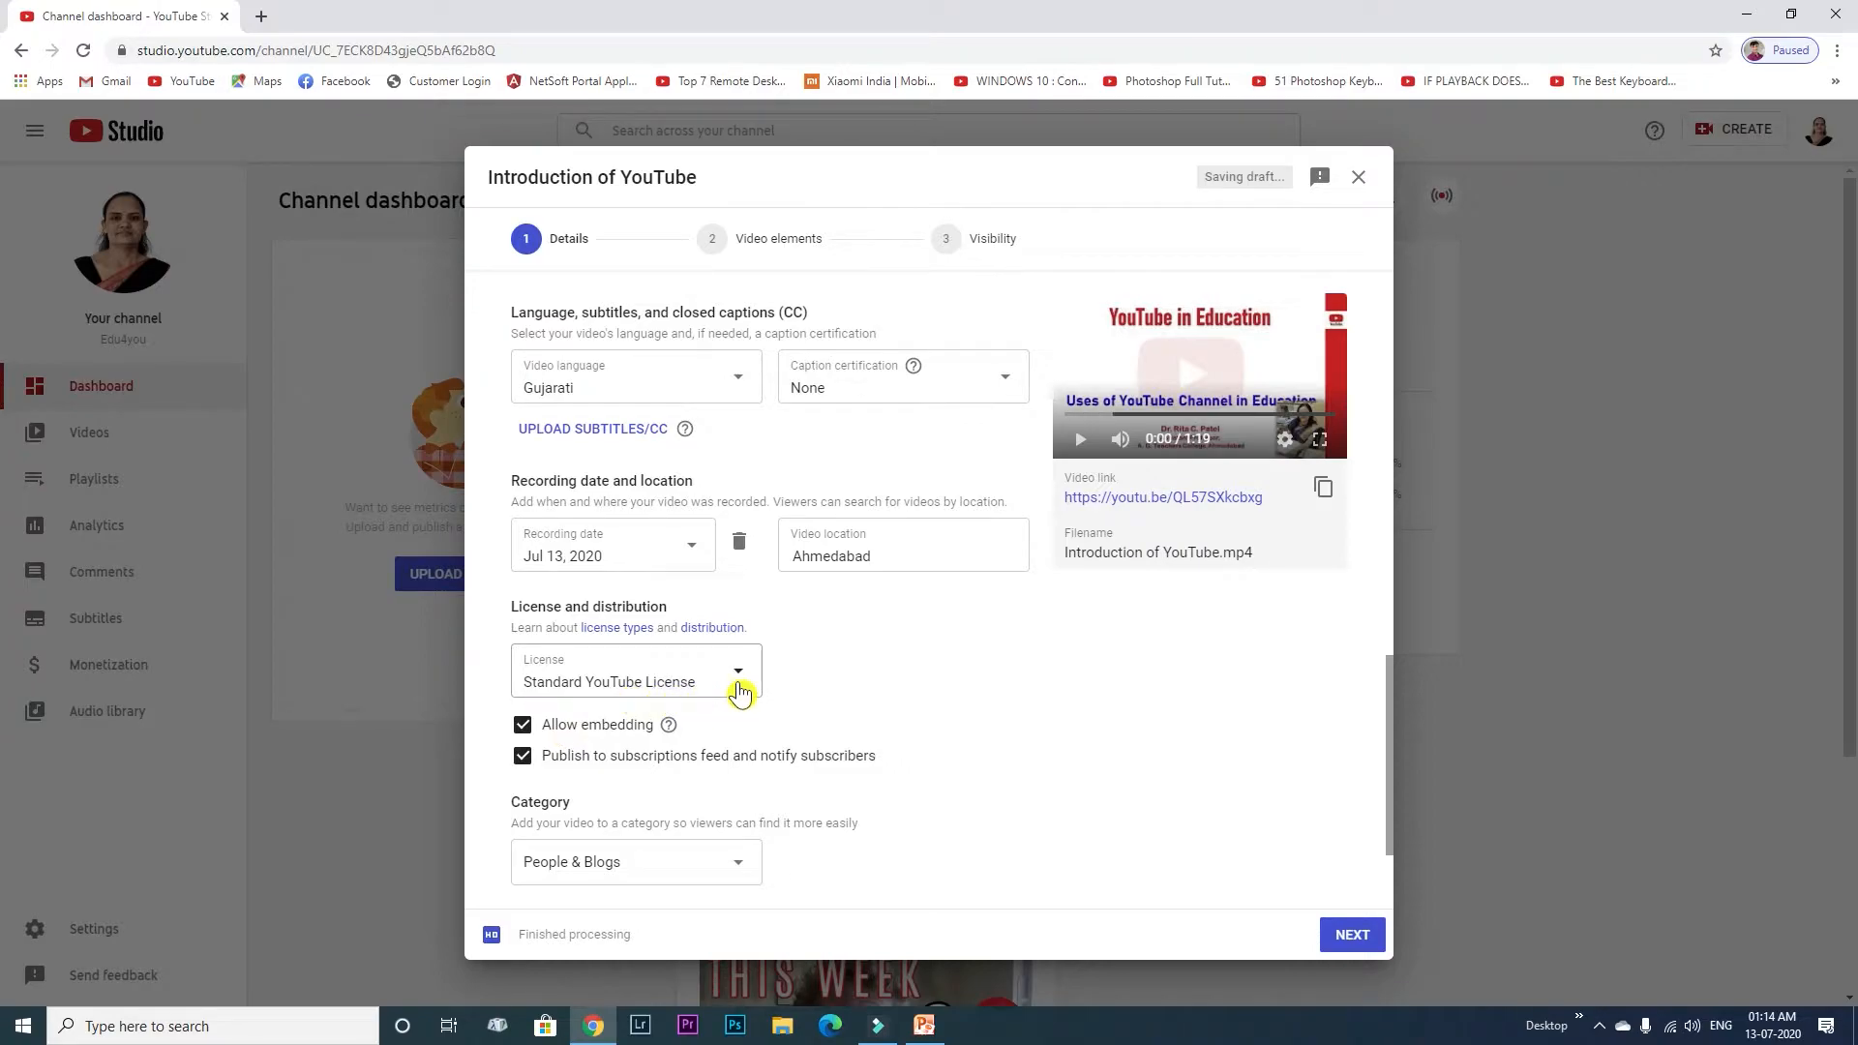
Set the video category to Education and the comment visibility to Allow all comments.
{"action": "scroll", "coordinate": [740, 692], "scroll_direction": "down", "scroll_amount": 2}
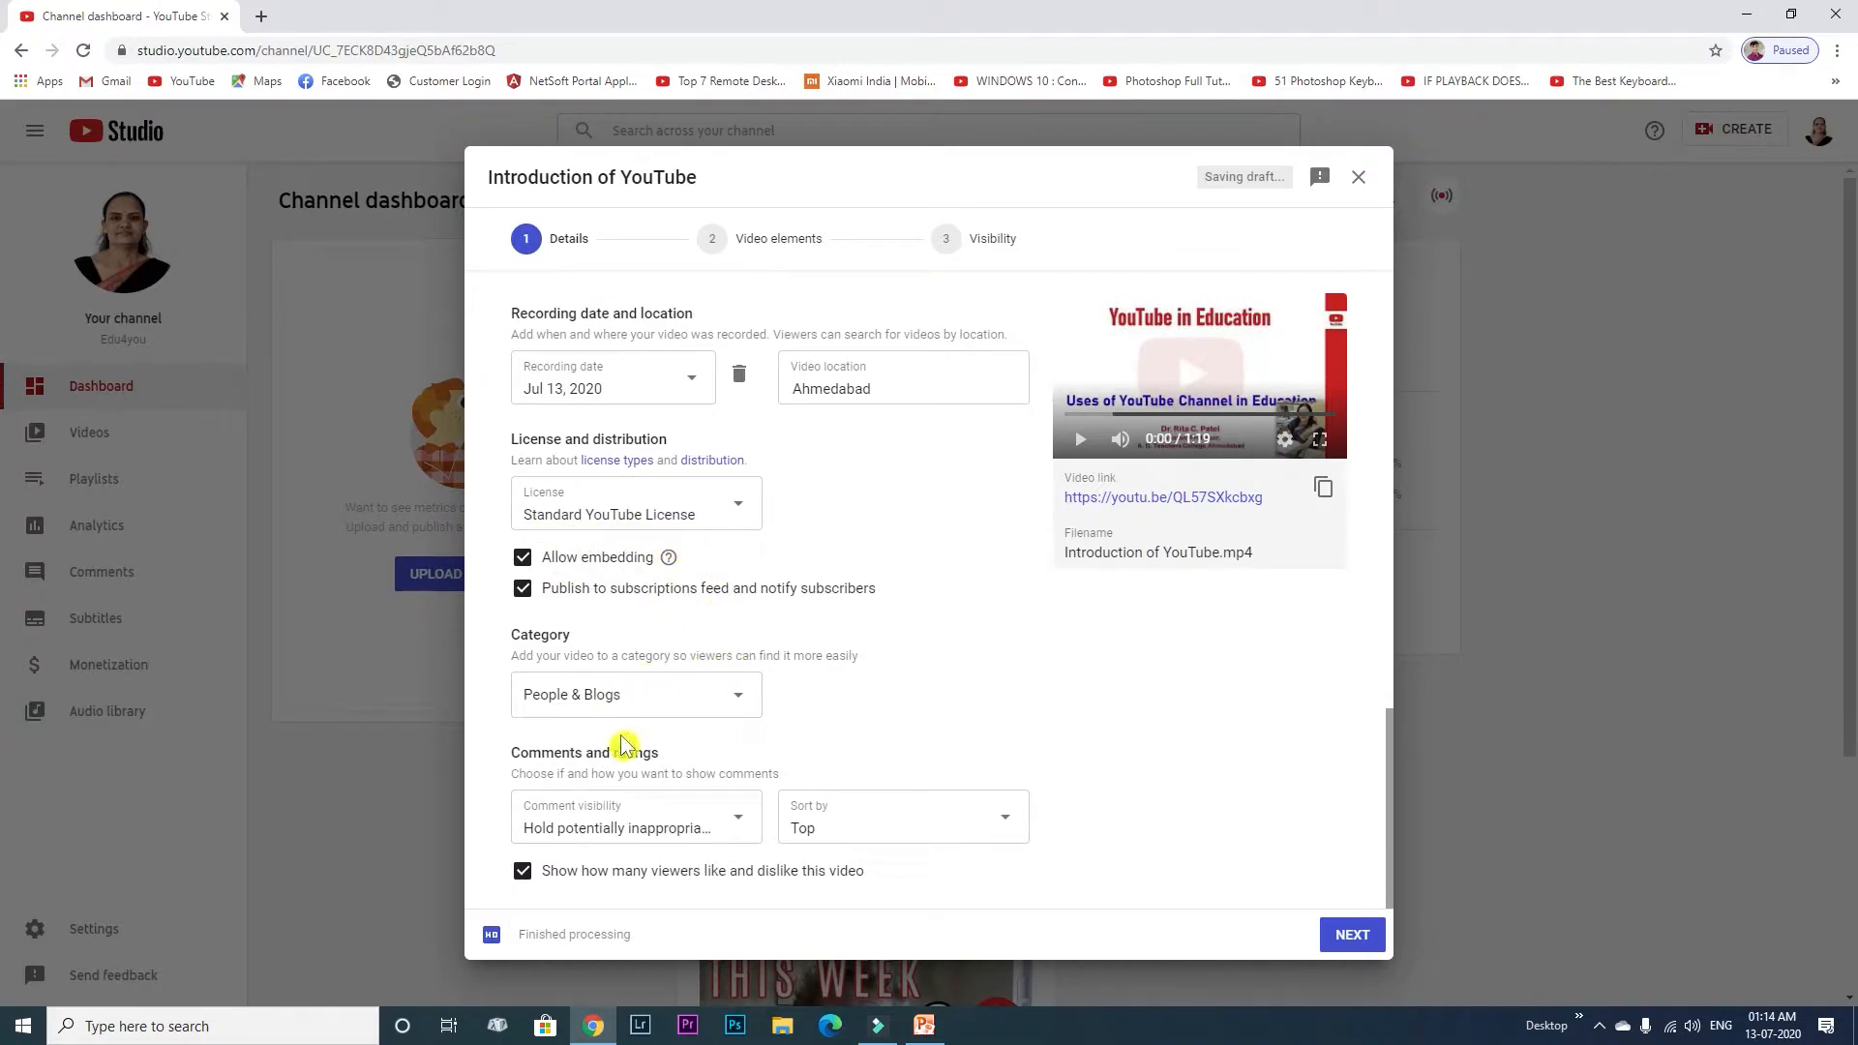
{"action": "left_click", "coordinate": [741, 706]}
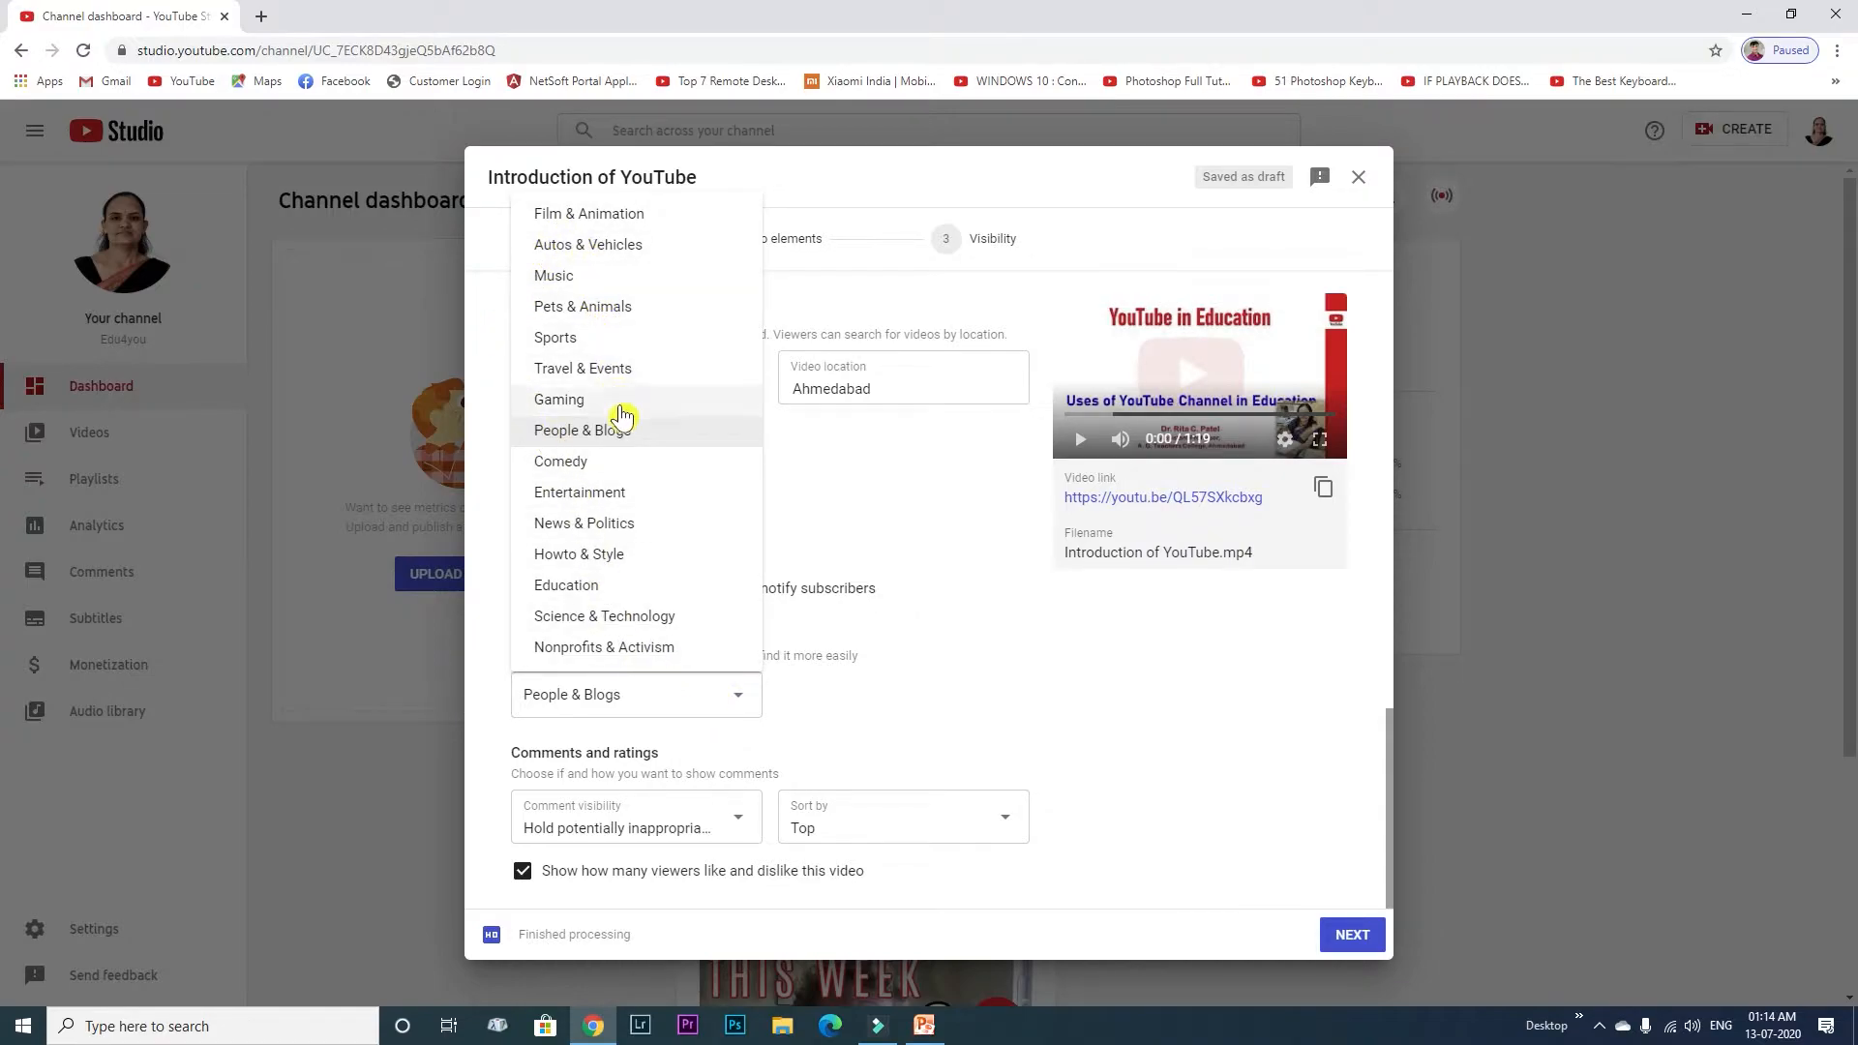
{"action": "left_click", "coordinate": [627, 587]}
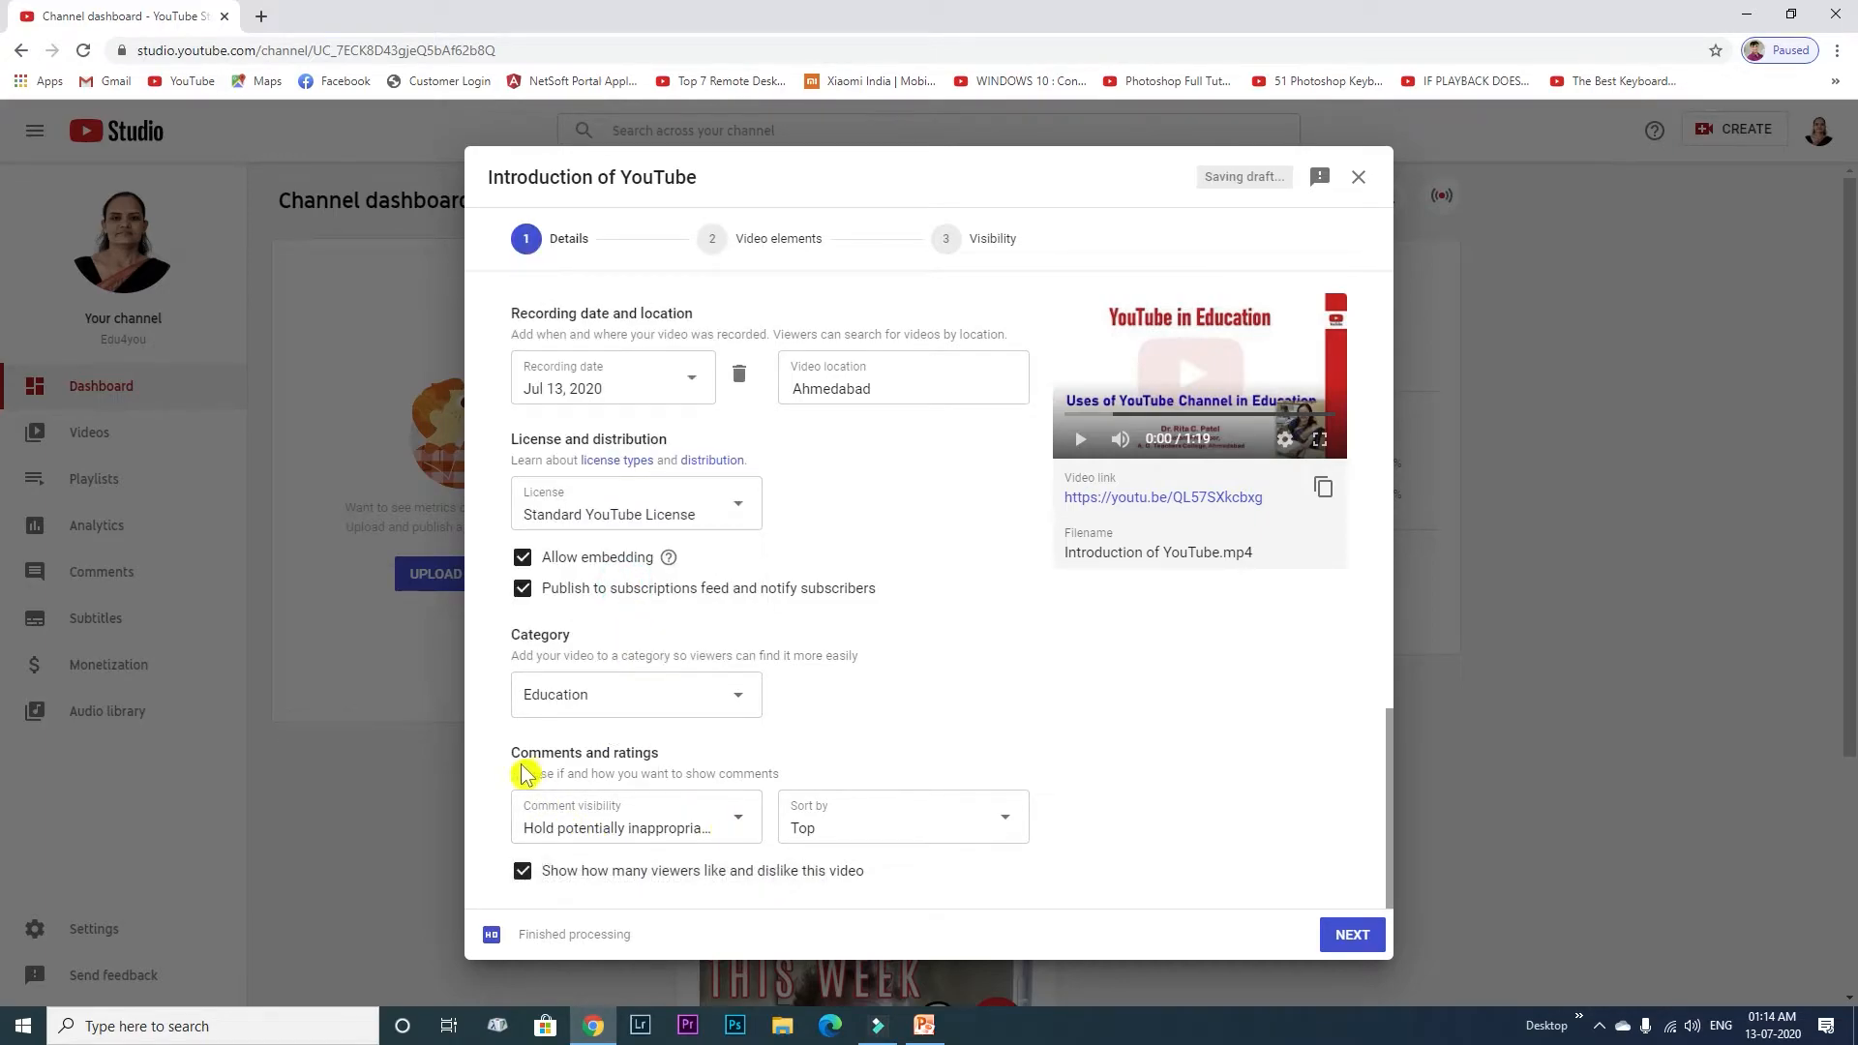
{"action": "left_click", "coordinate": [735, 824]}
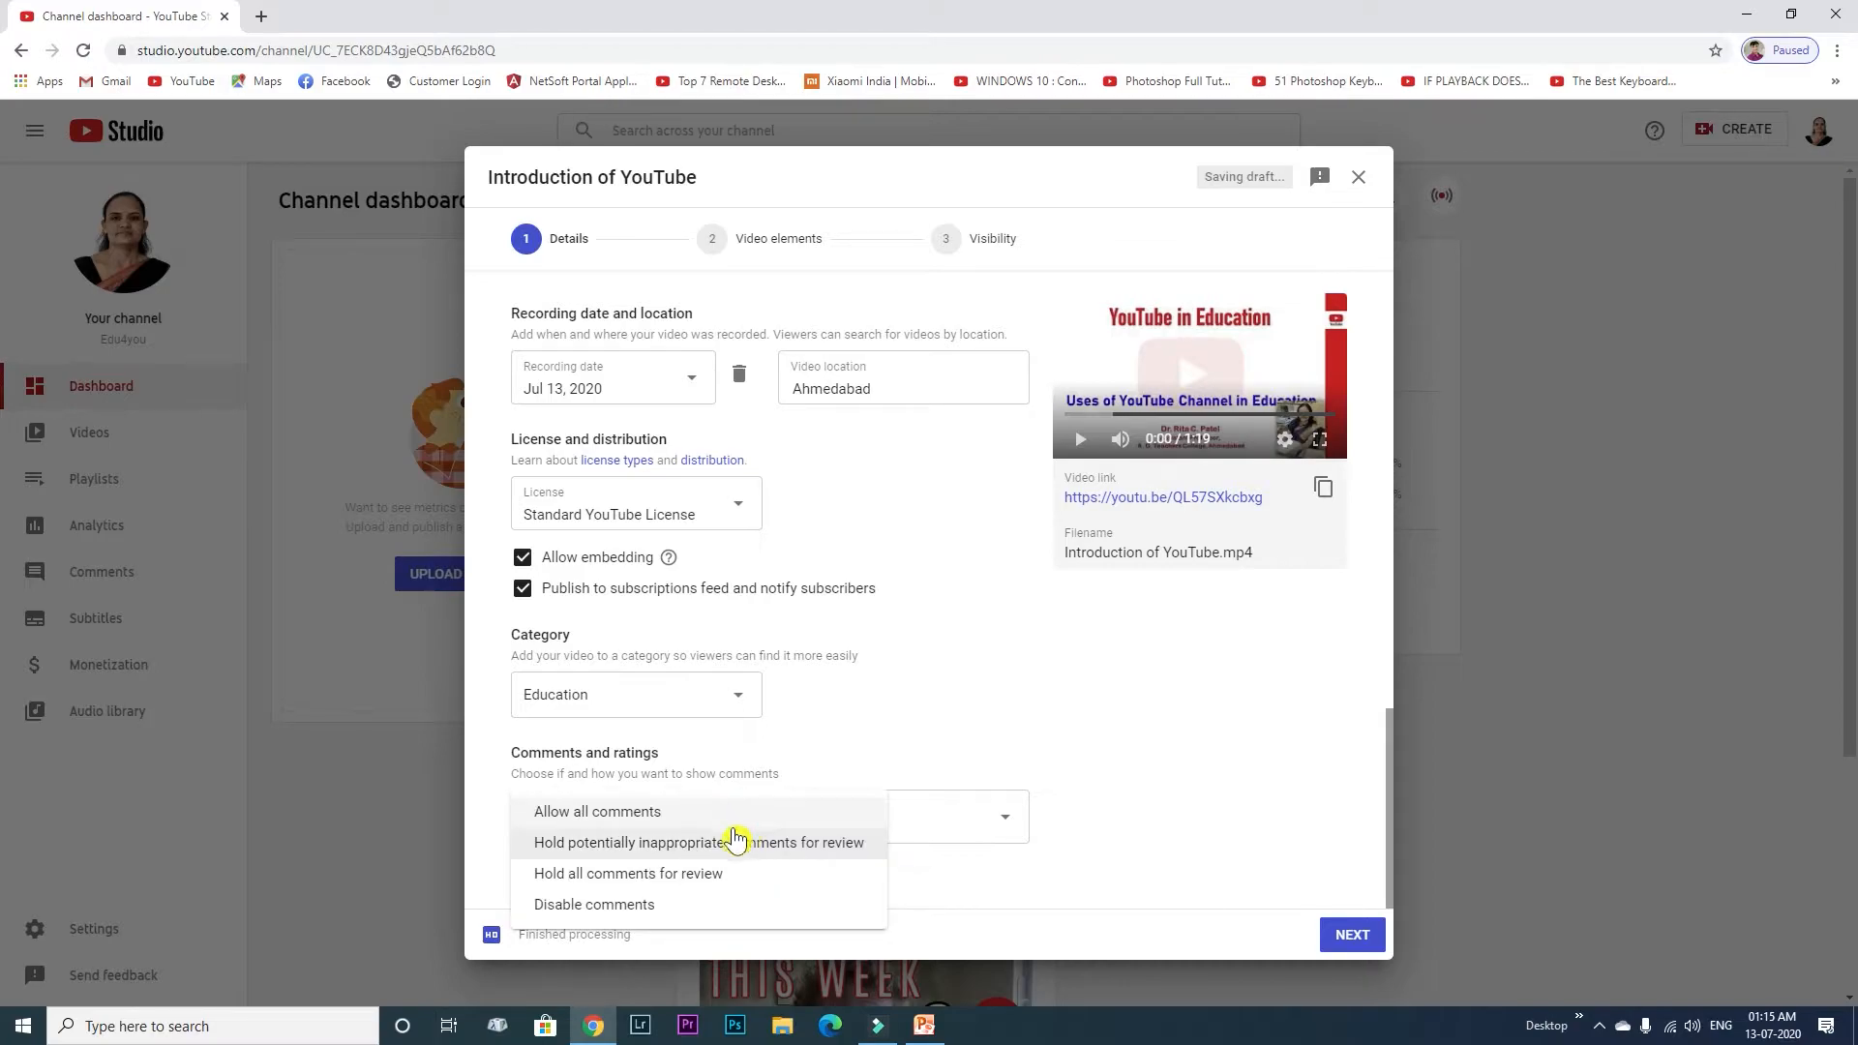
{"action": "left_click", "coordinate": [600, 819]}
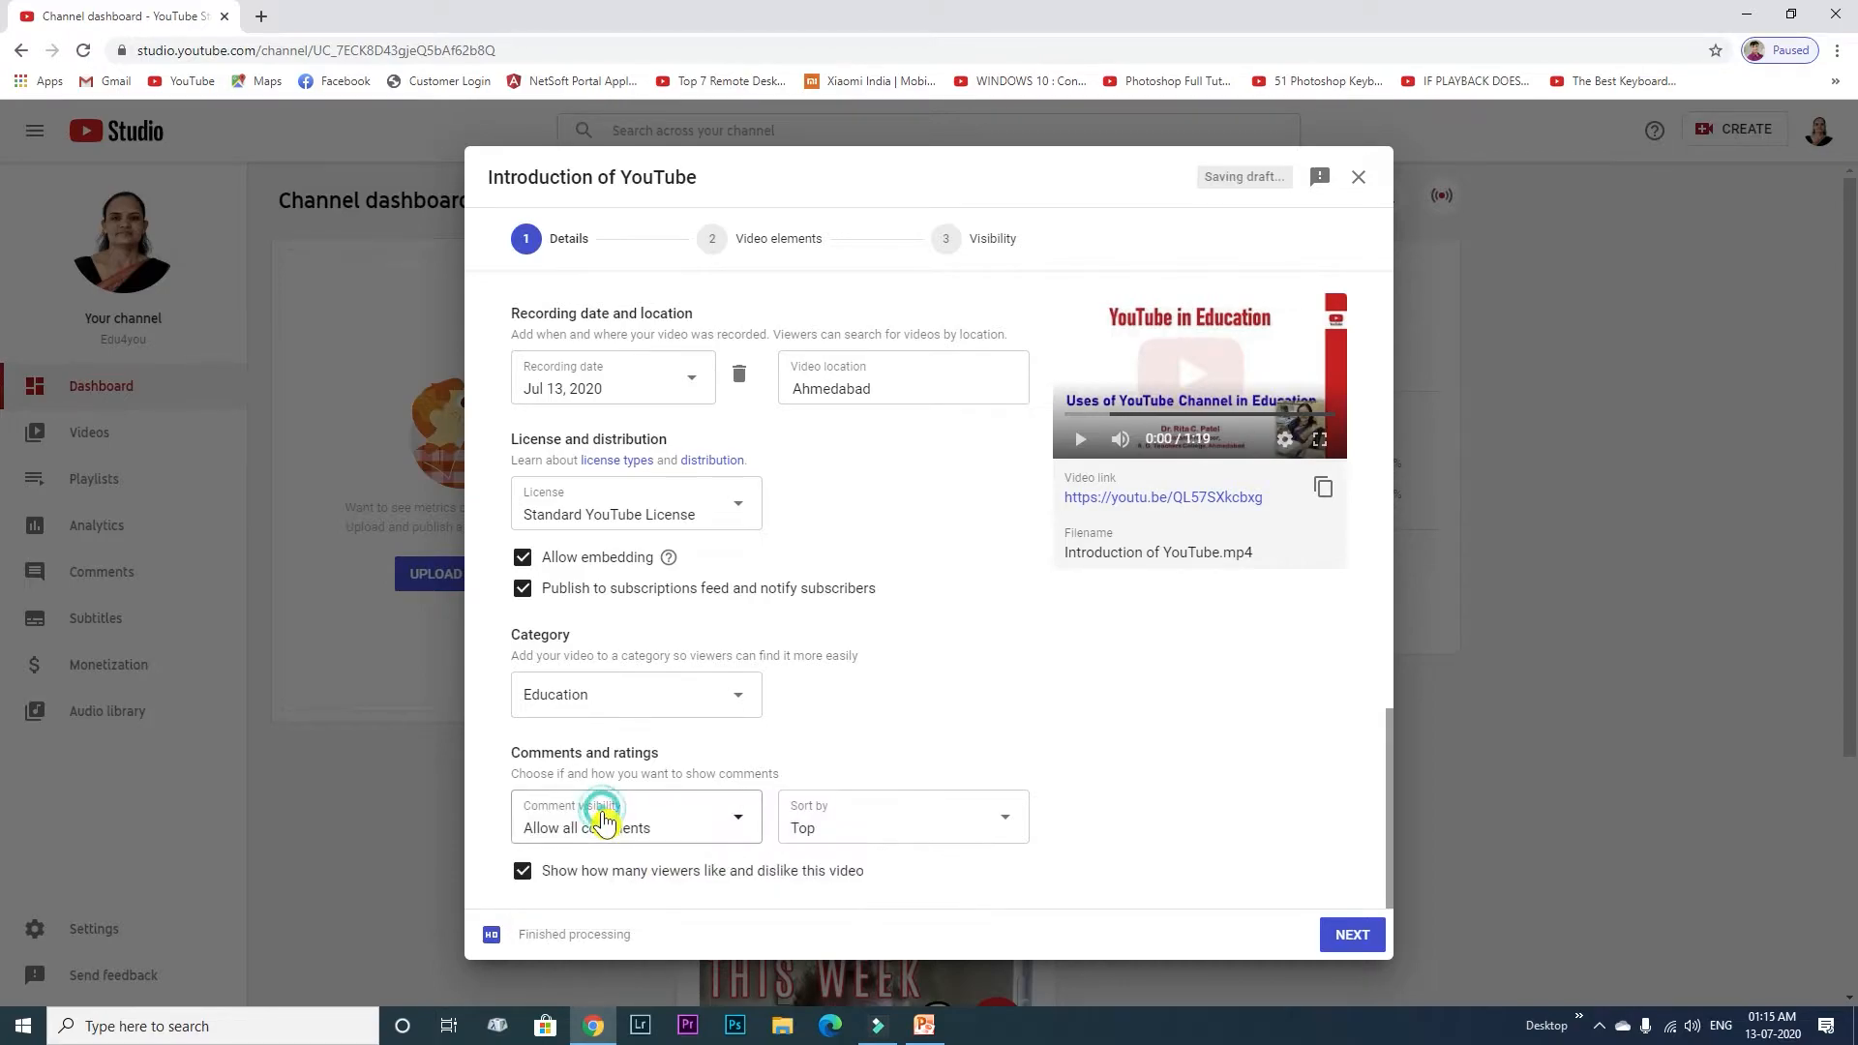
Continue past the video elements without adding any, set the visibility to Private and save the video.
{"action": "left_click", "coordinate": [1355, 937]}
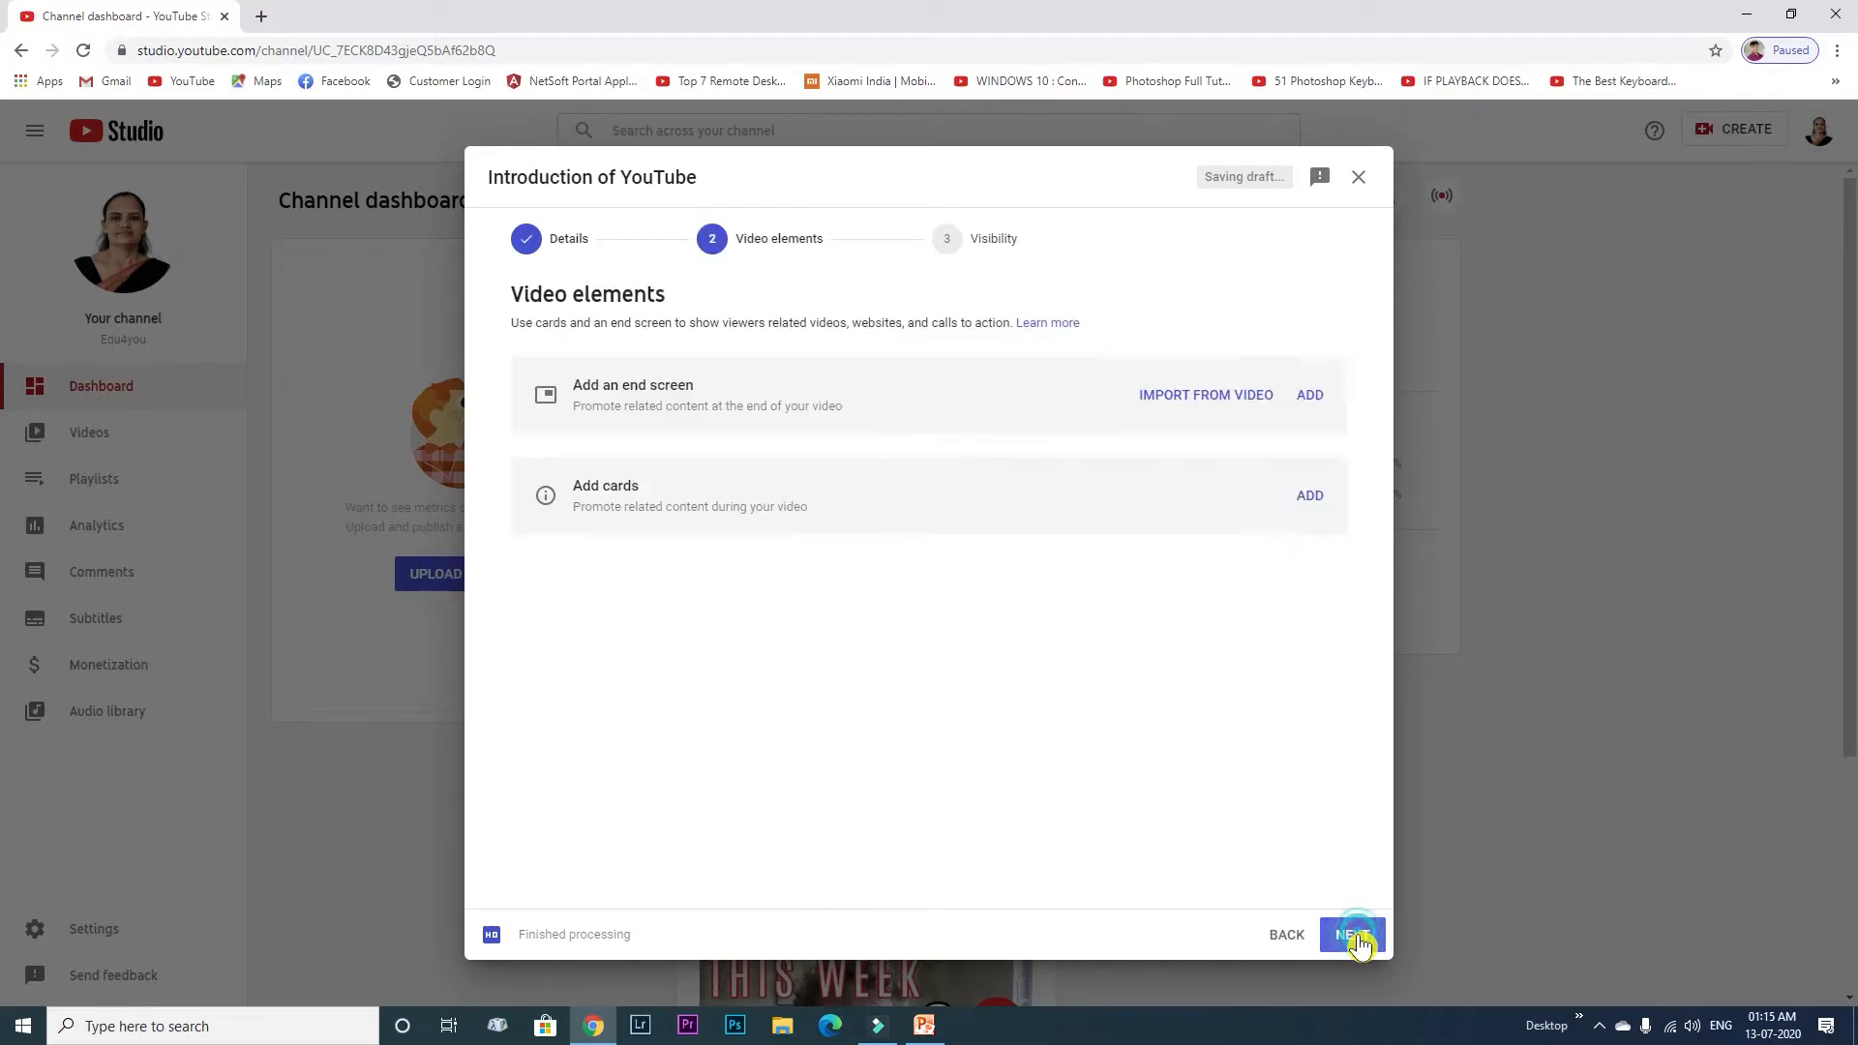
{"action": "left_click", "coordinate": [1354, 937]}
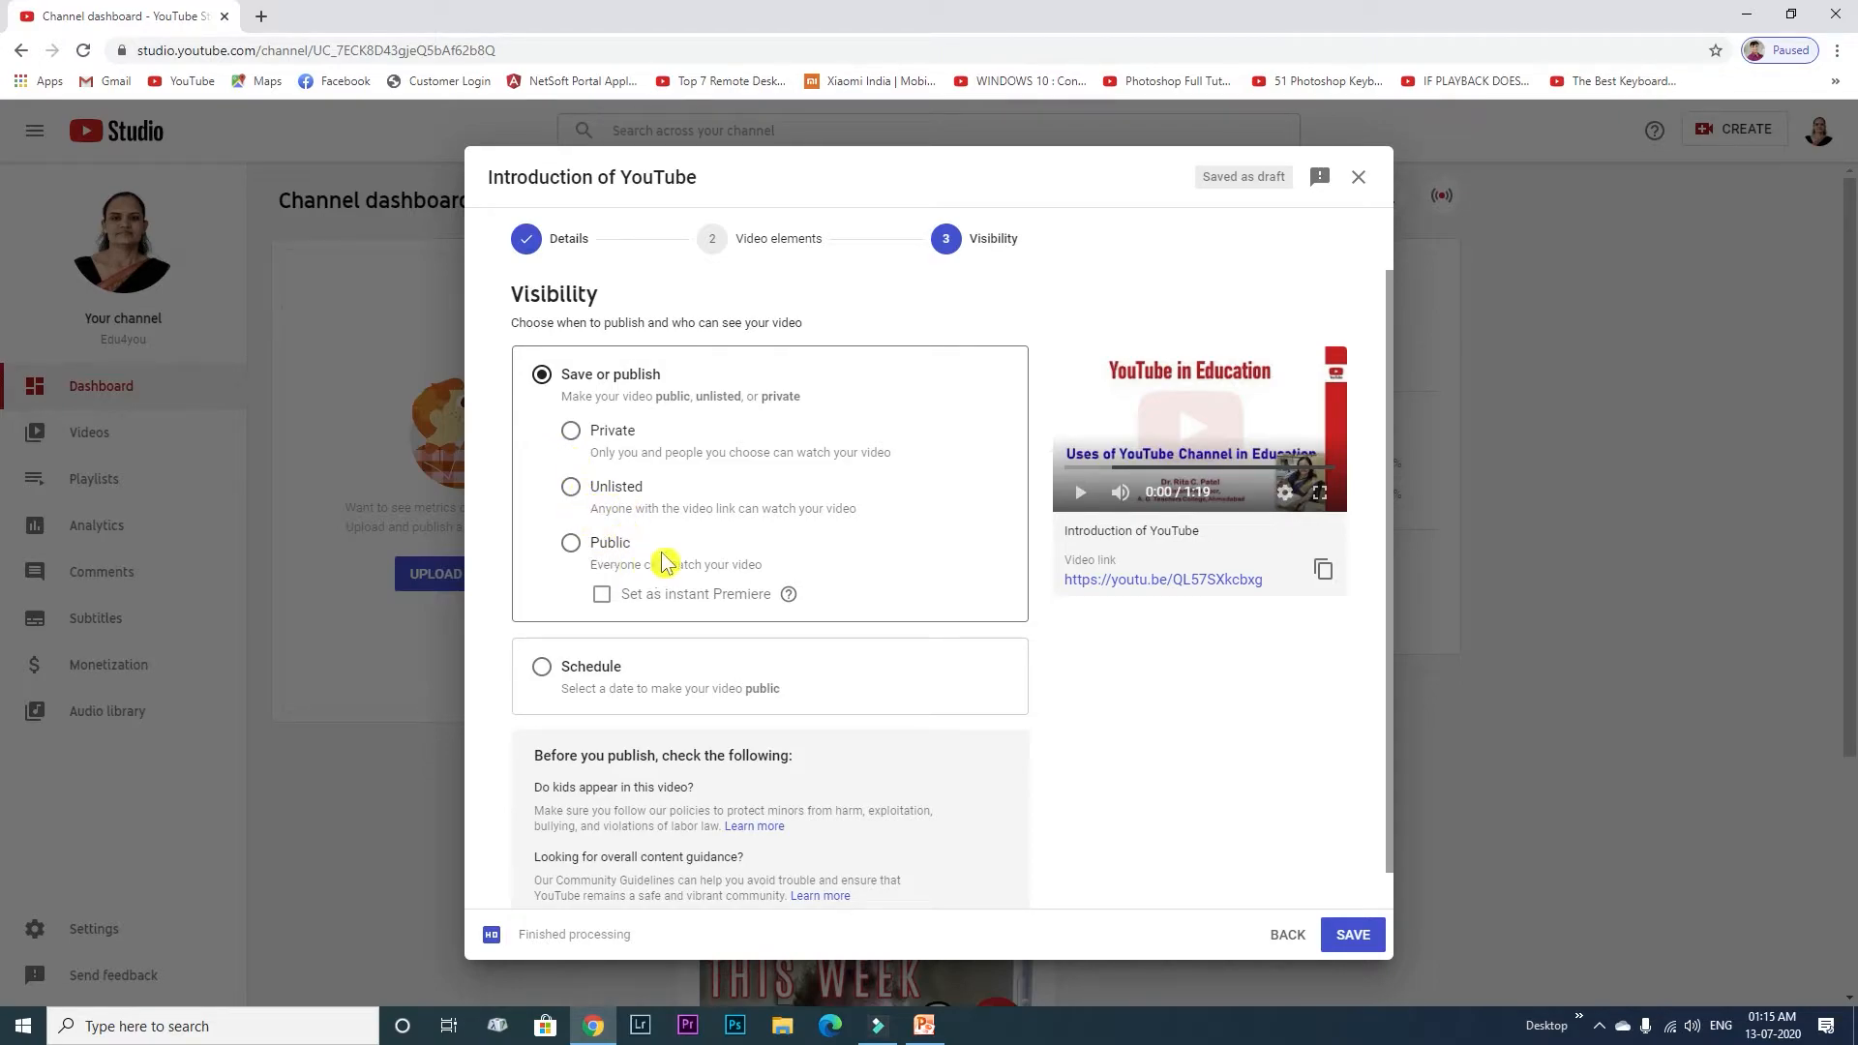
{"action": "left_click", "coordinate": [572, 433]}
{"action": "left_click", "coordinate": [542, 668]}
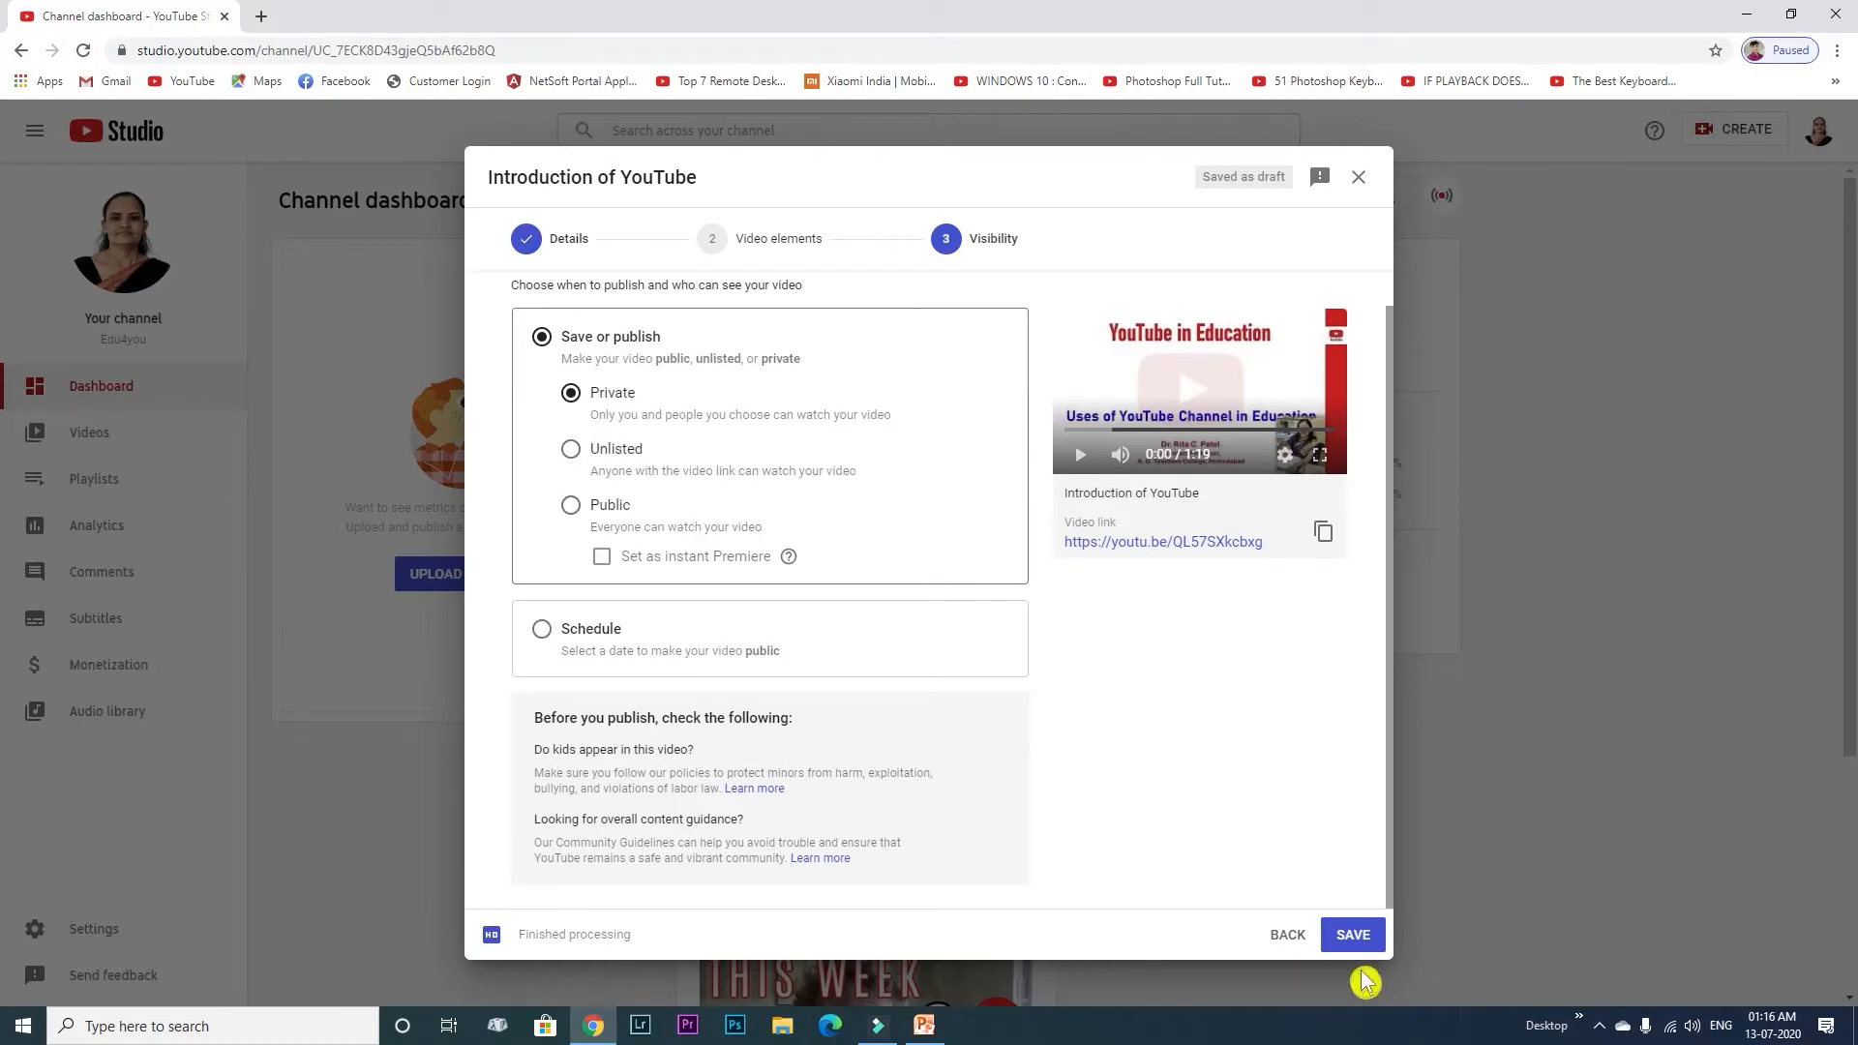
{"action": "left_click", "coordinate": [1352, 936]}
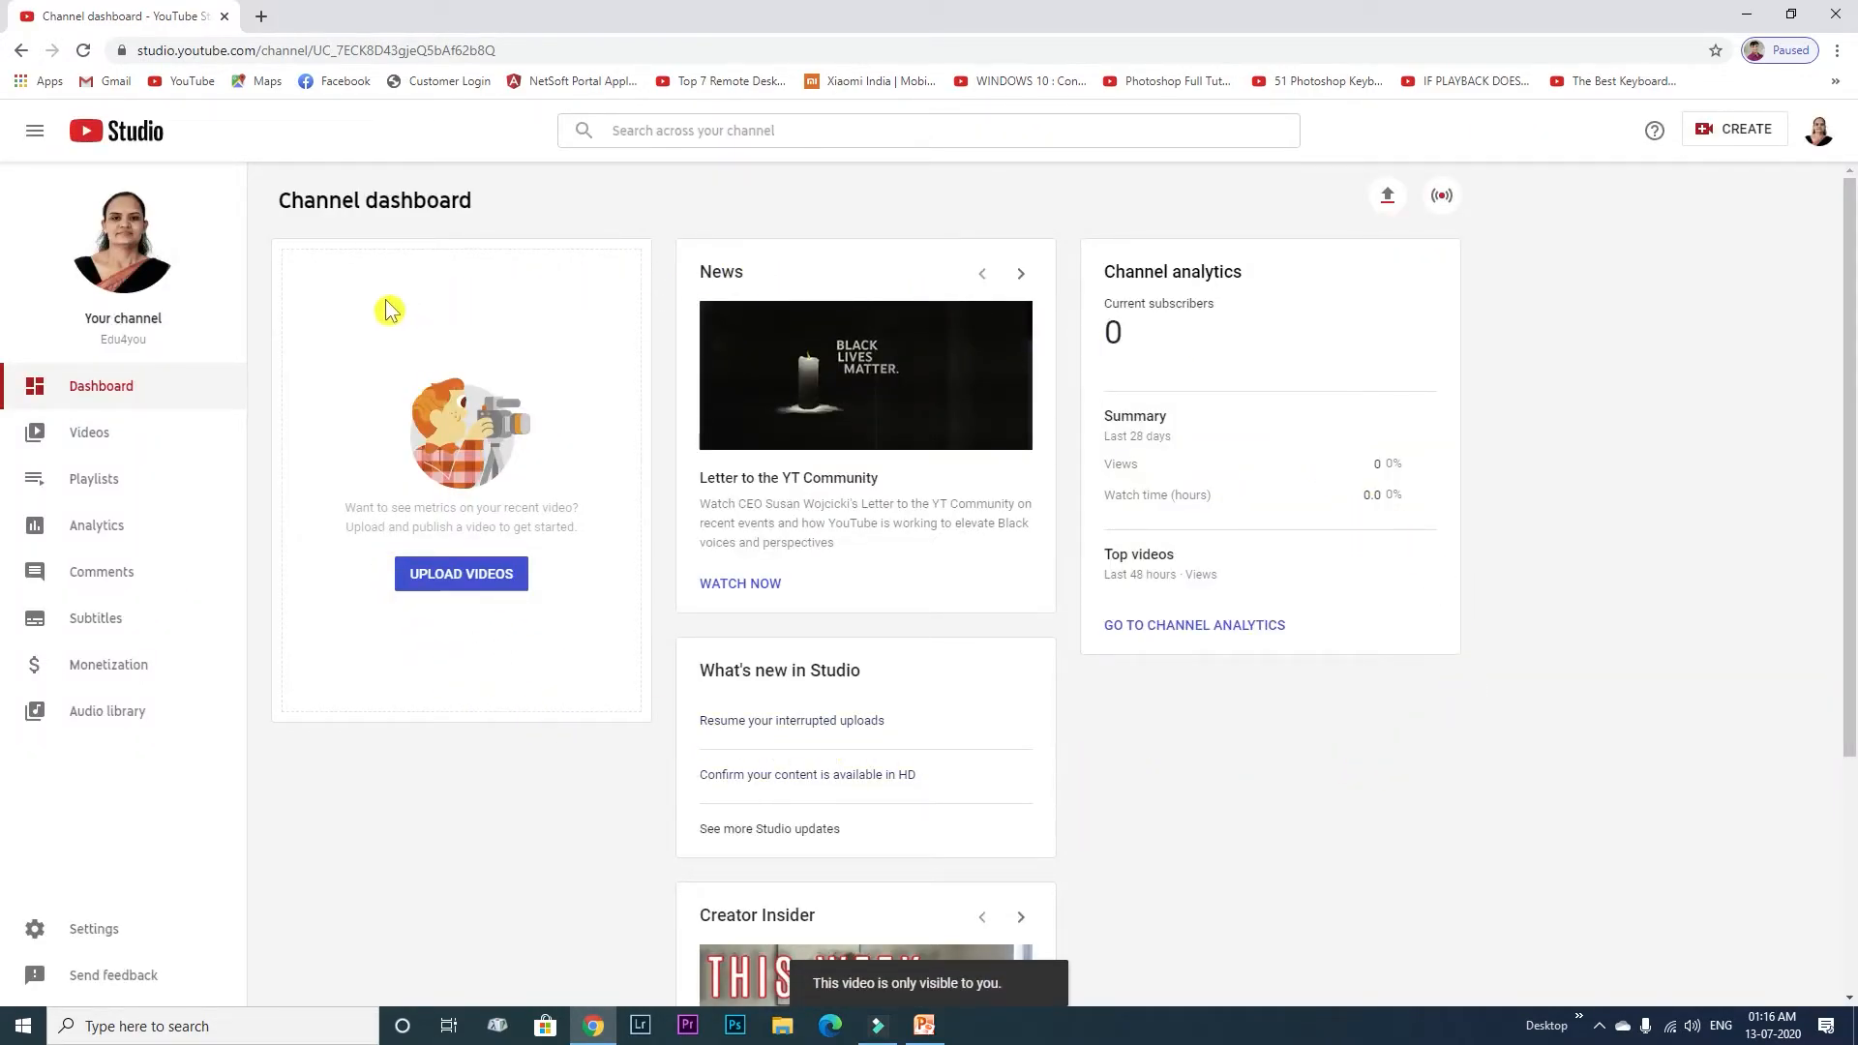
View the uploaded video on YouTube from the channel's video list, and close its page again.
{"action": "left_click", "coordinate": [96, 445]}
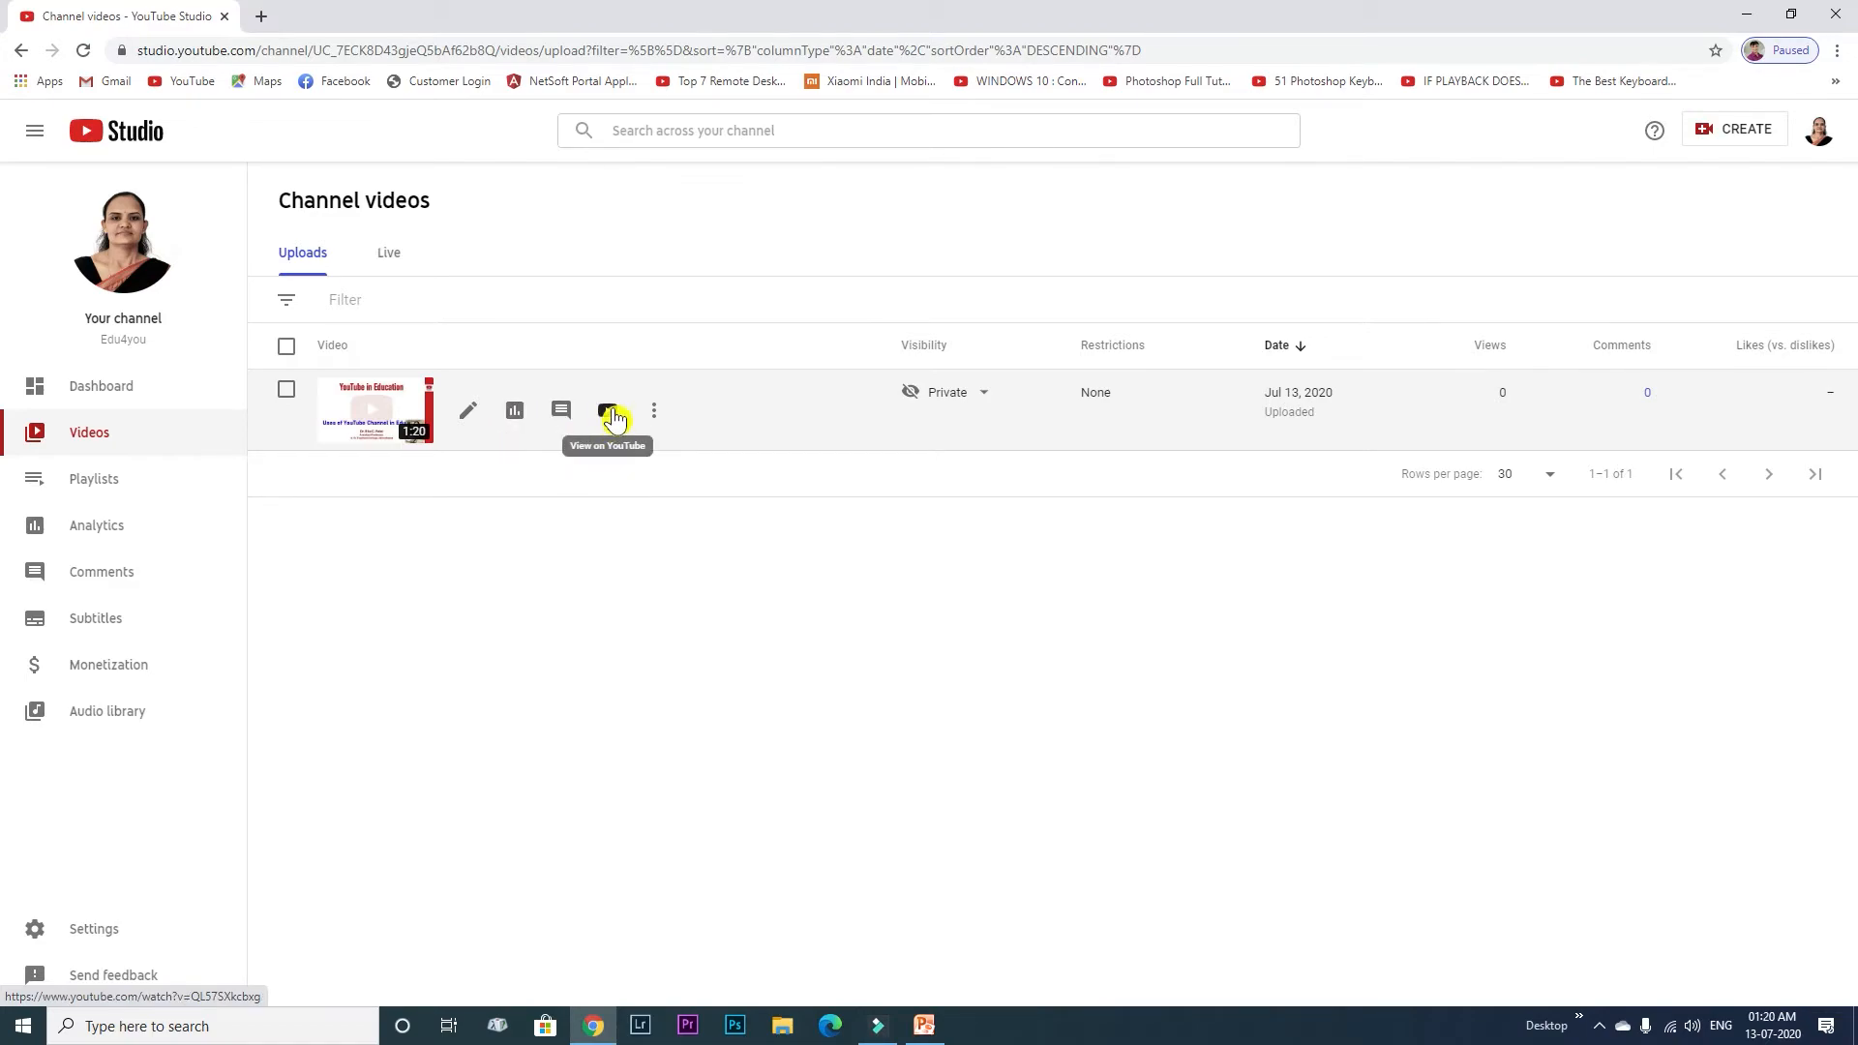
{"action": "left_click", "coordinate": [608, 410]}
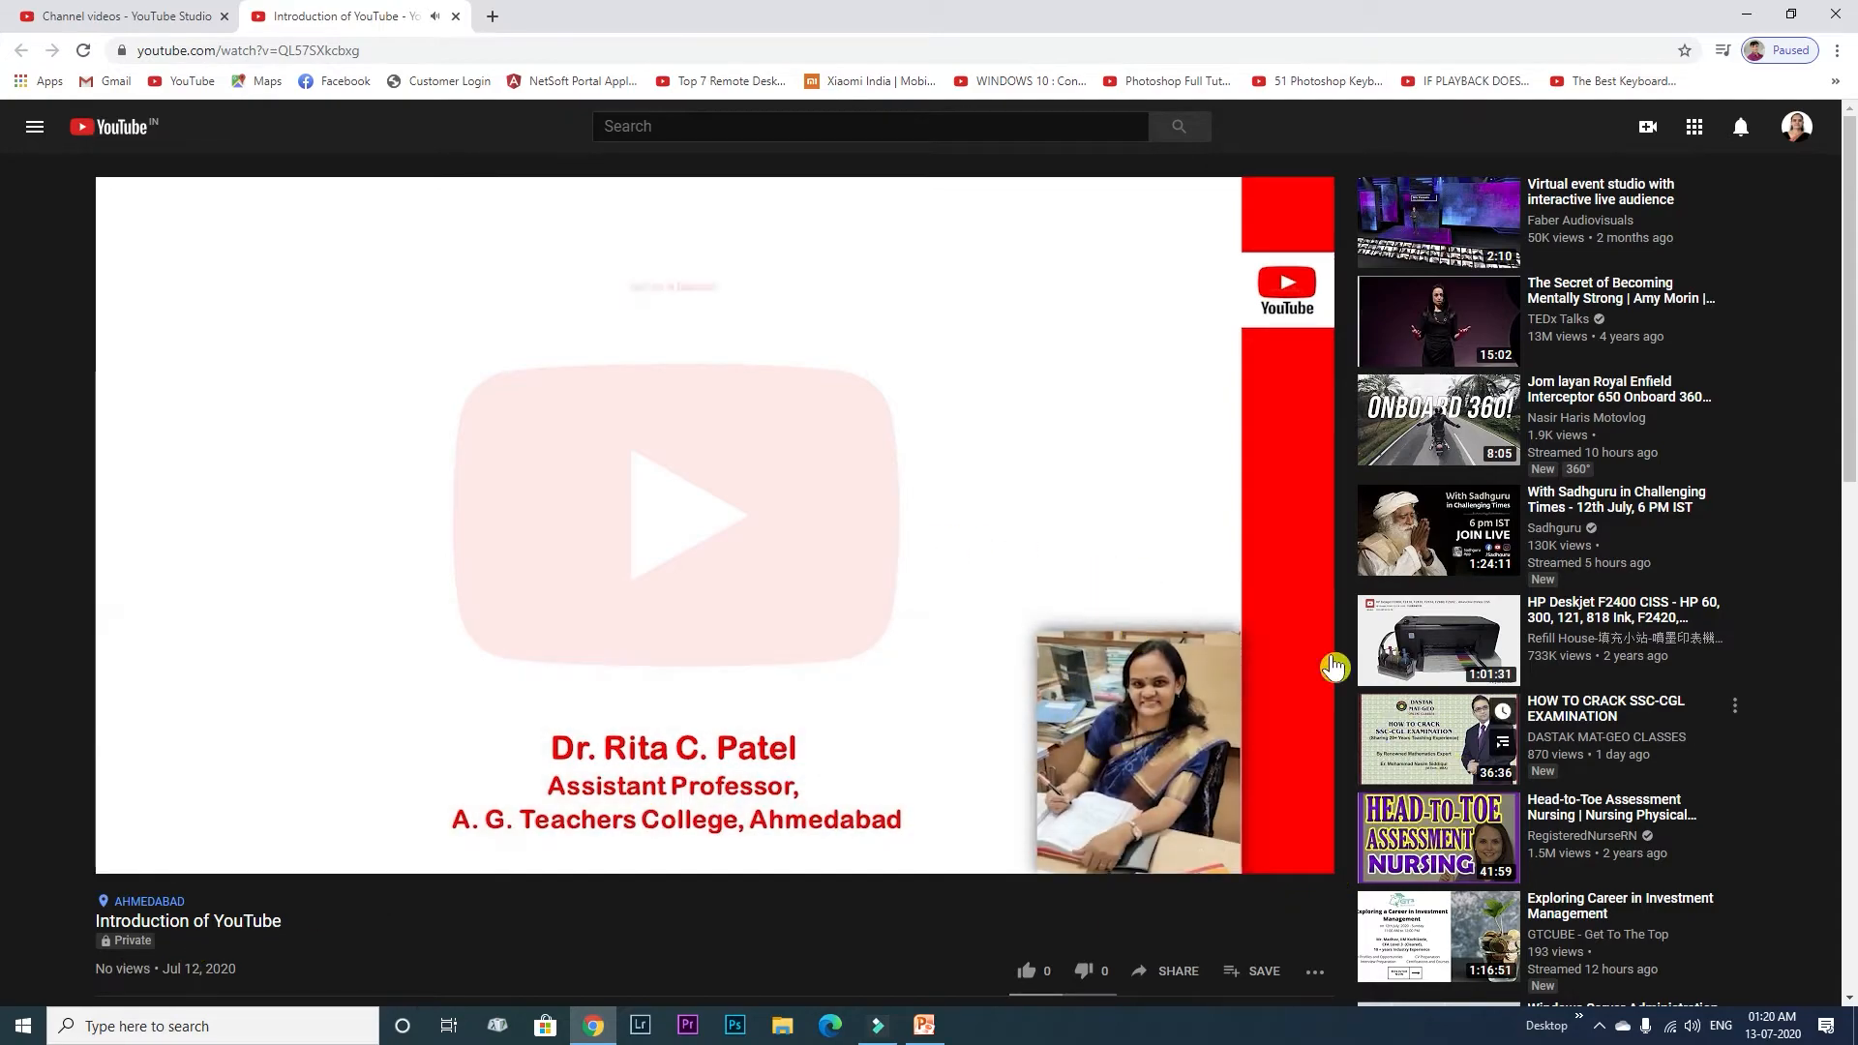
{"action": "key", "text": "ctrl+w"}
{"action": "left_click", "coordinate": [986, 399]}
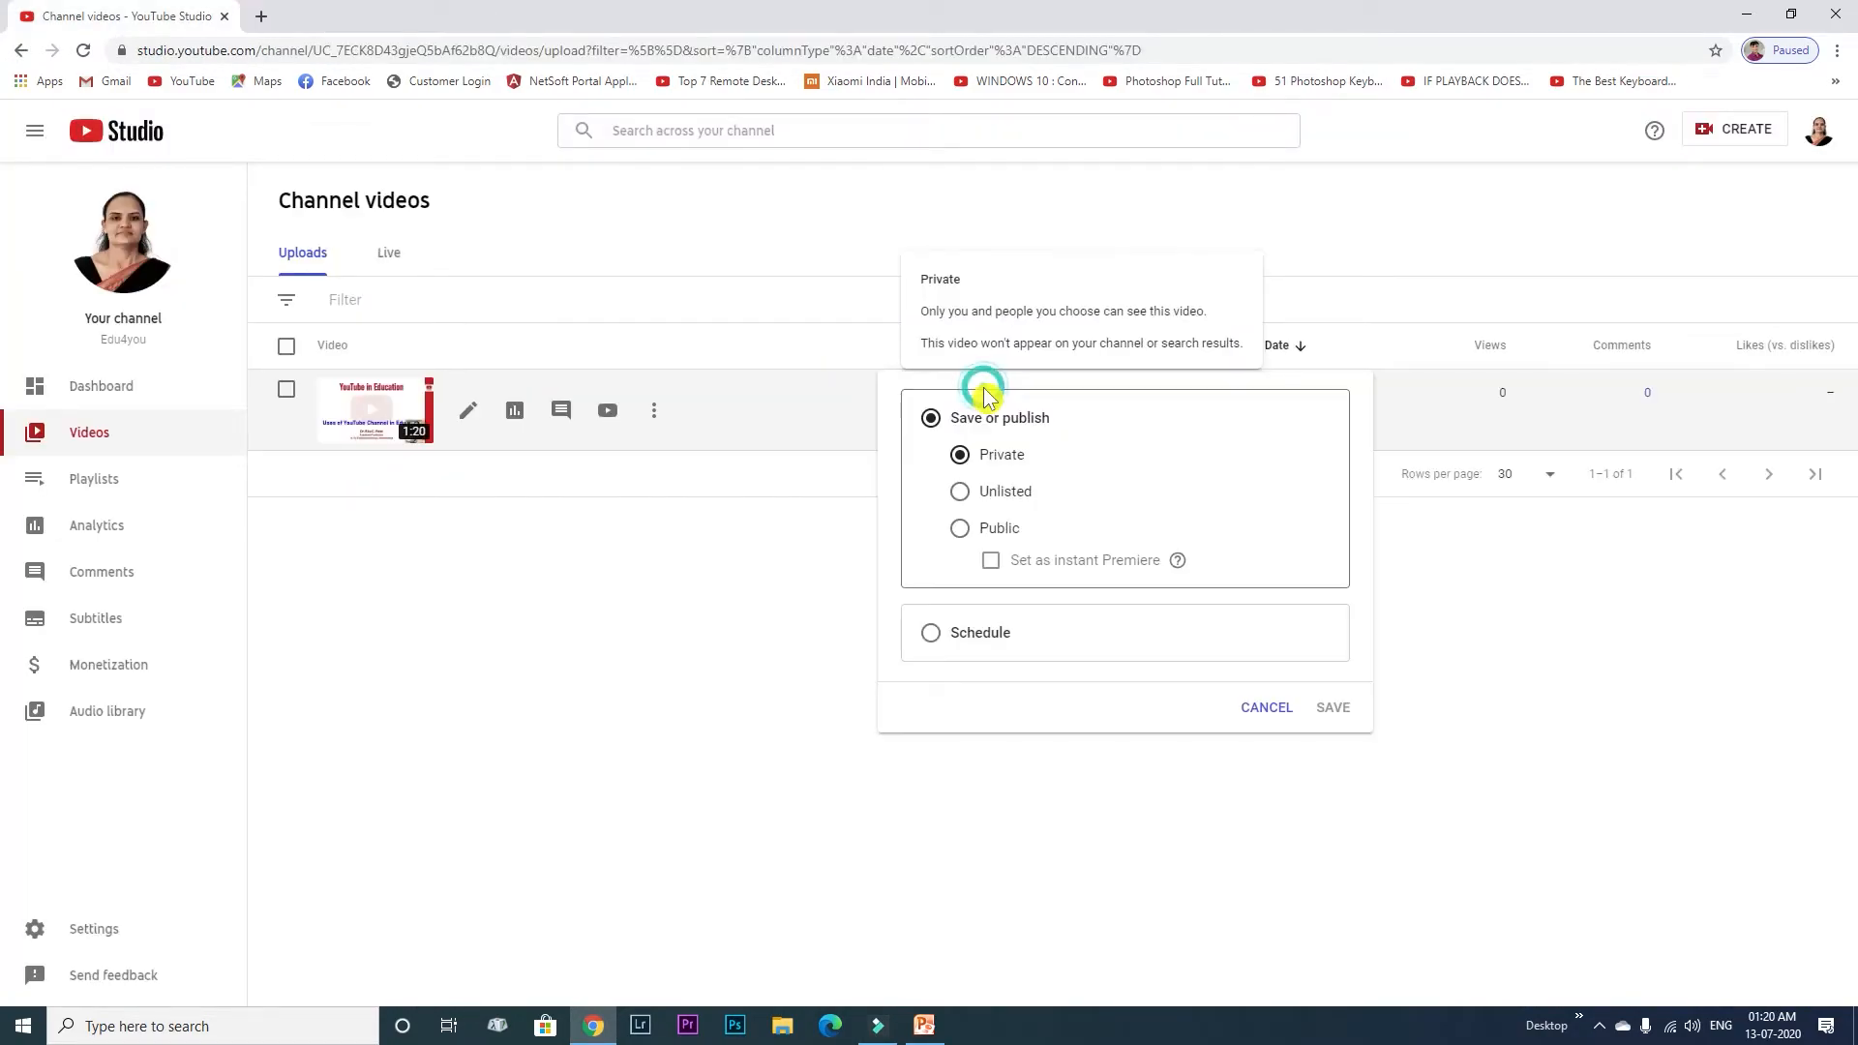
{"action": "left_click", "coordinate": [962, 531]}
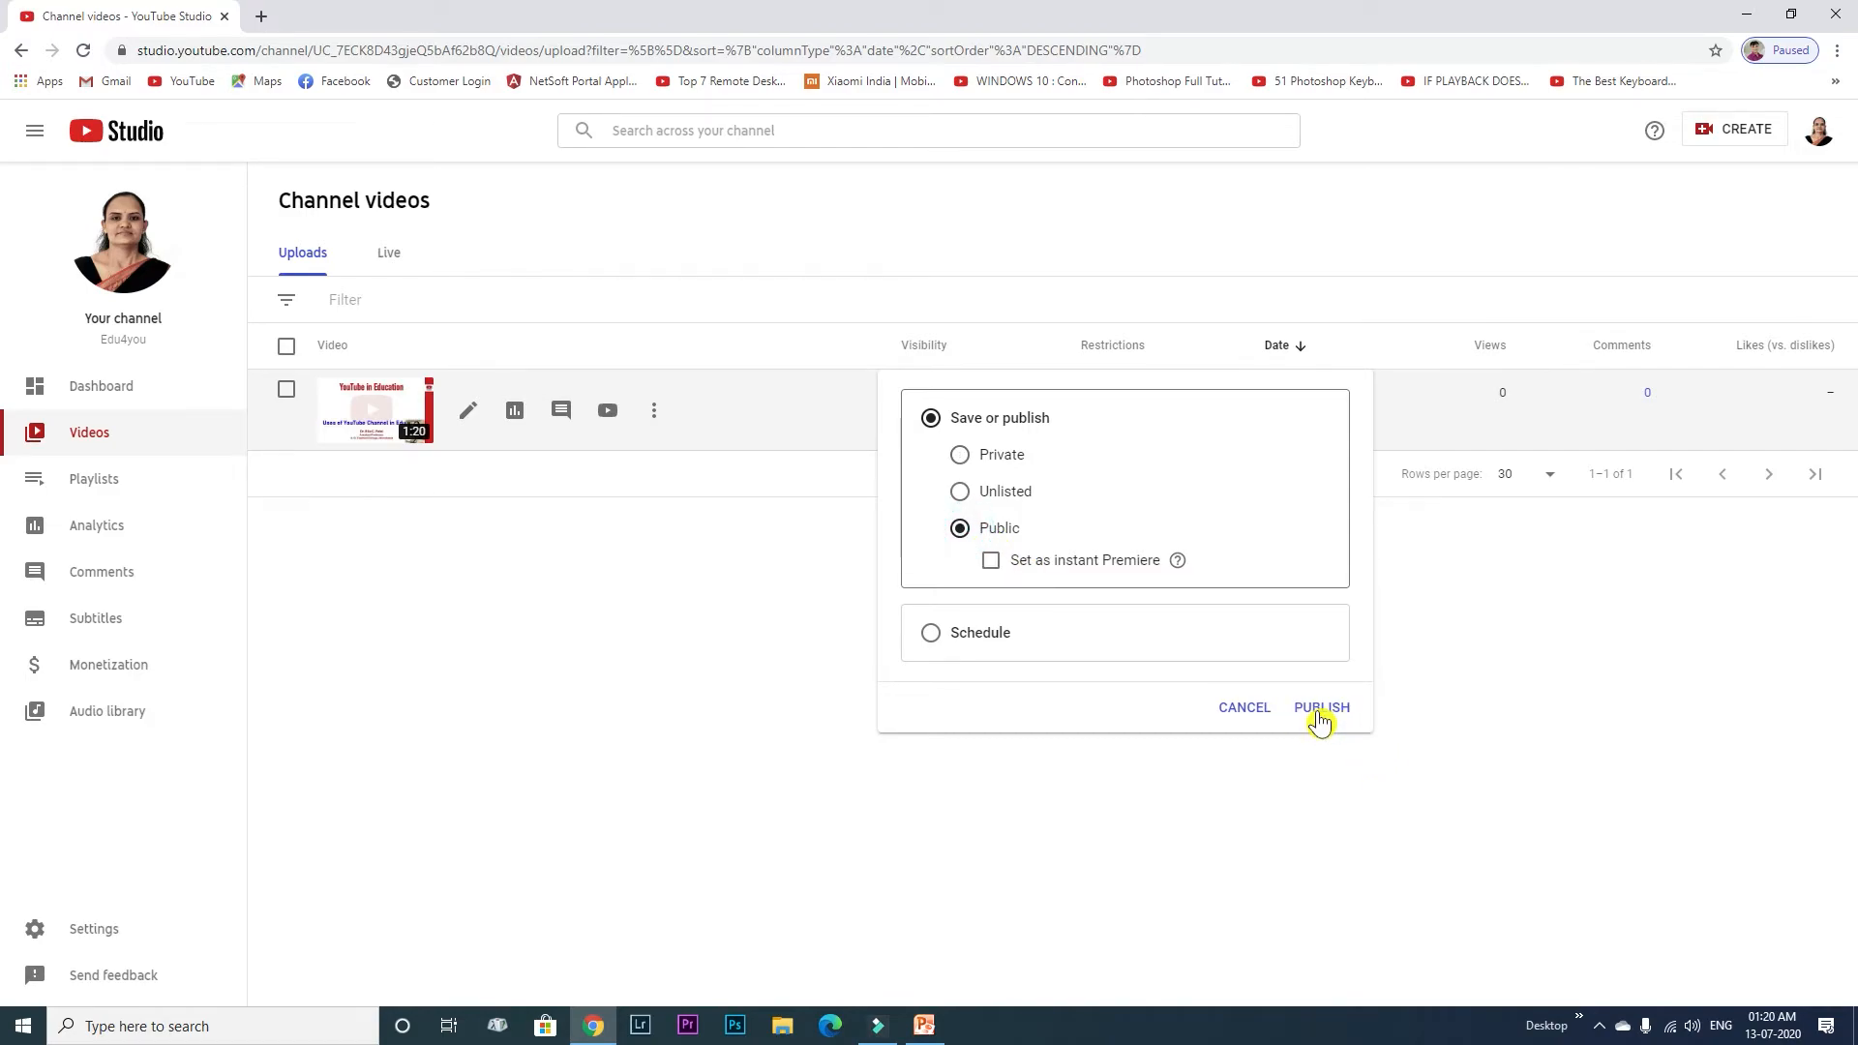
{"action": "left_click", "coordinate": [1244, 707]}
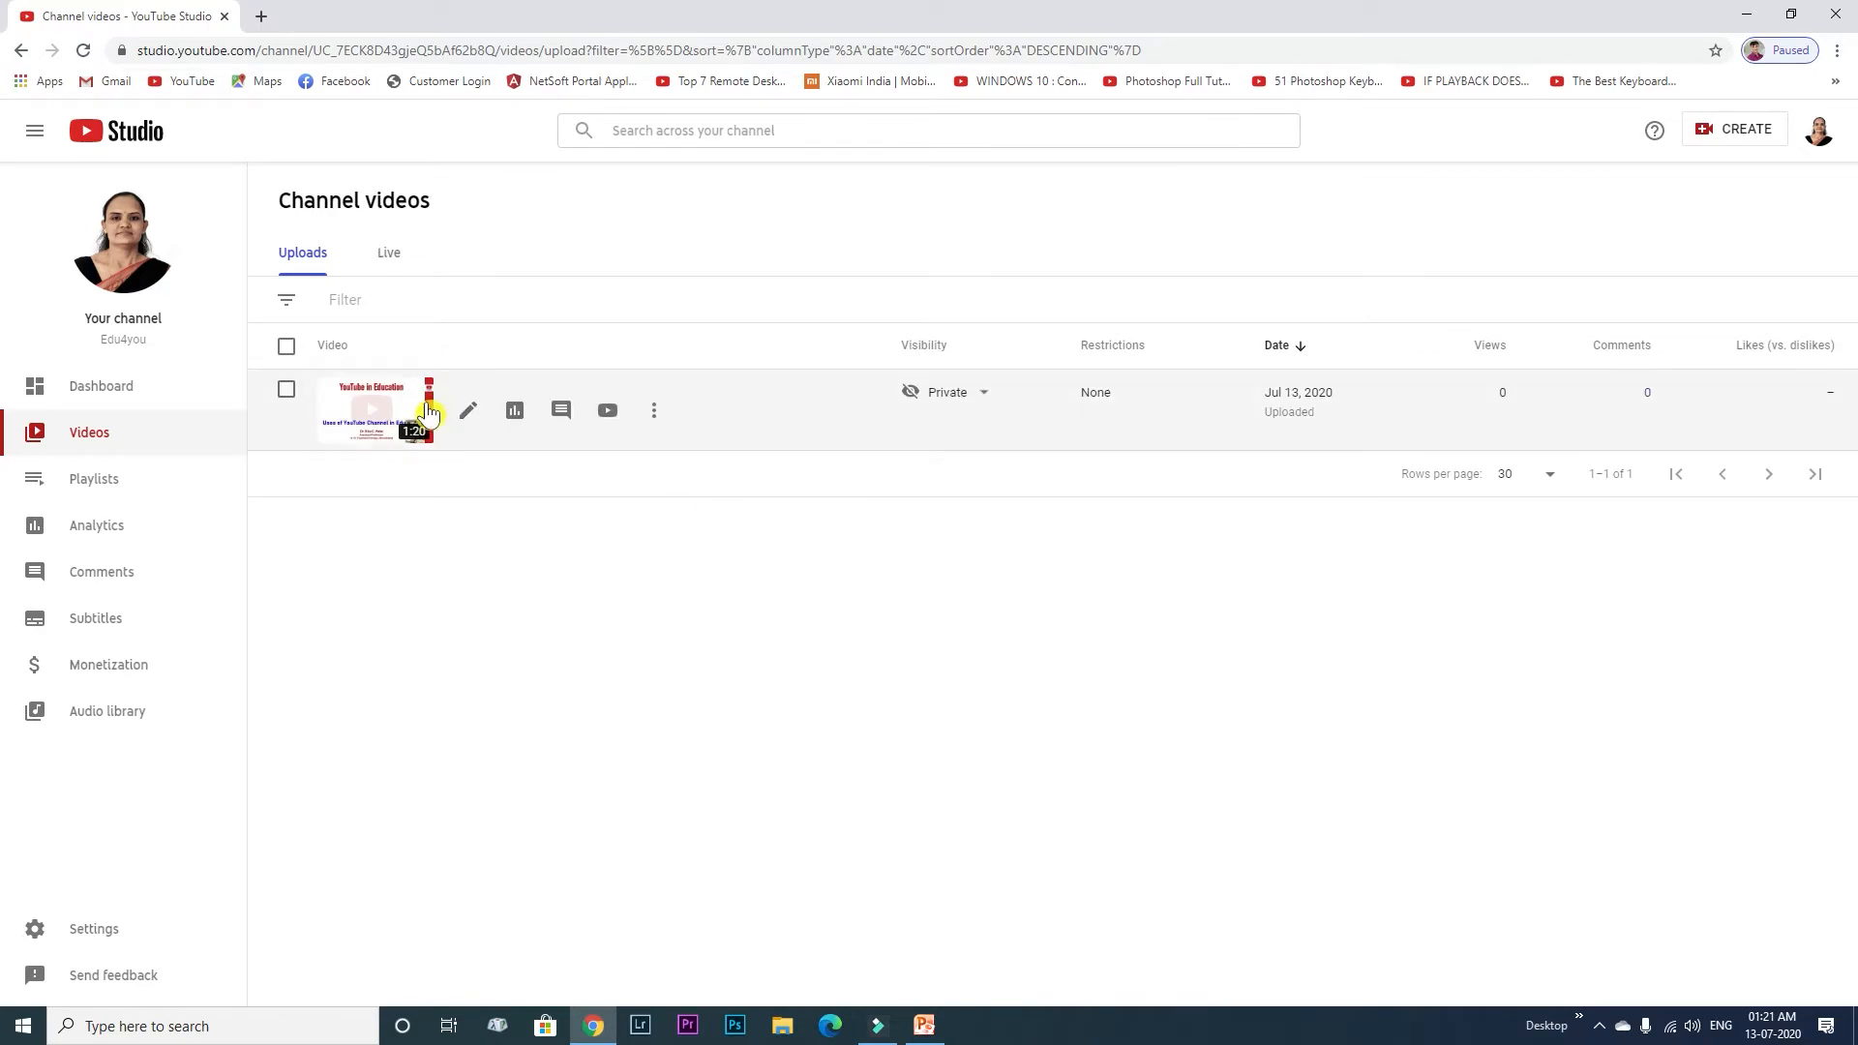
Copy the shareable link of the Introduction of YouTube video and open it in a new browser tab.
{"action": "left_click", "coordinate": [654, 422]}
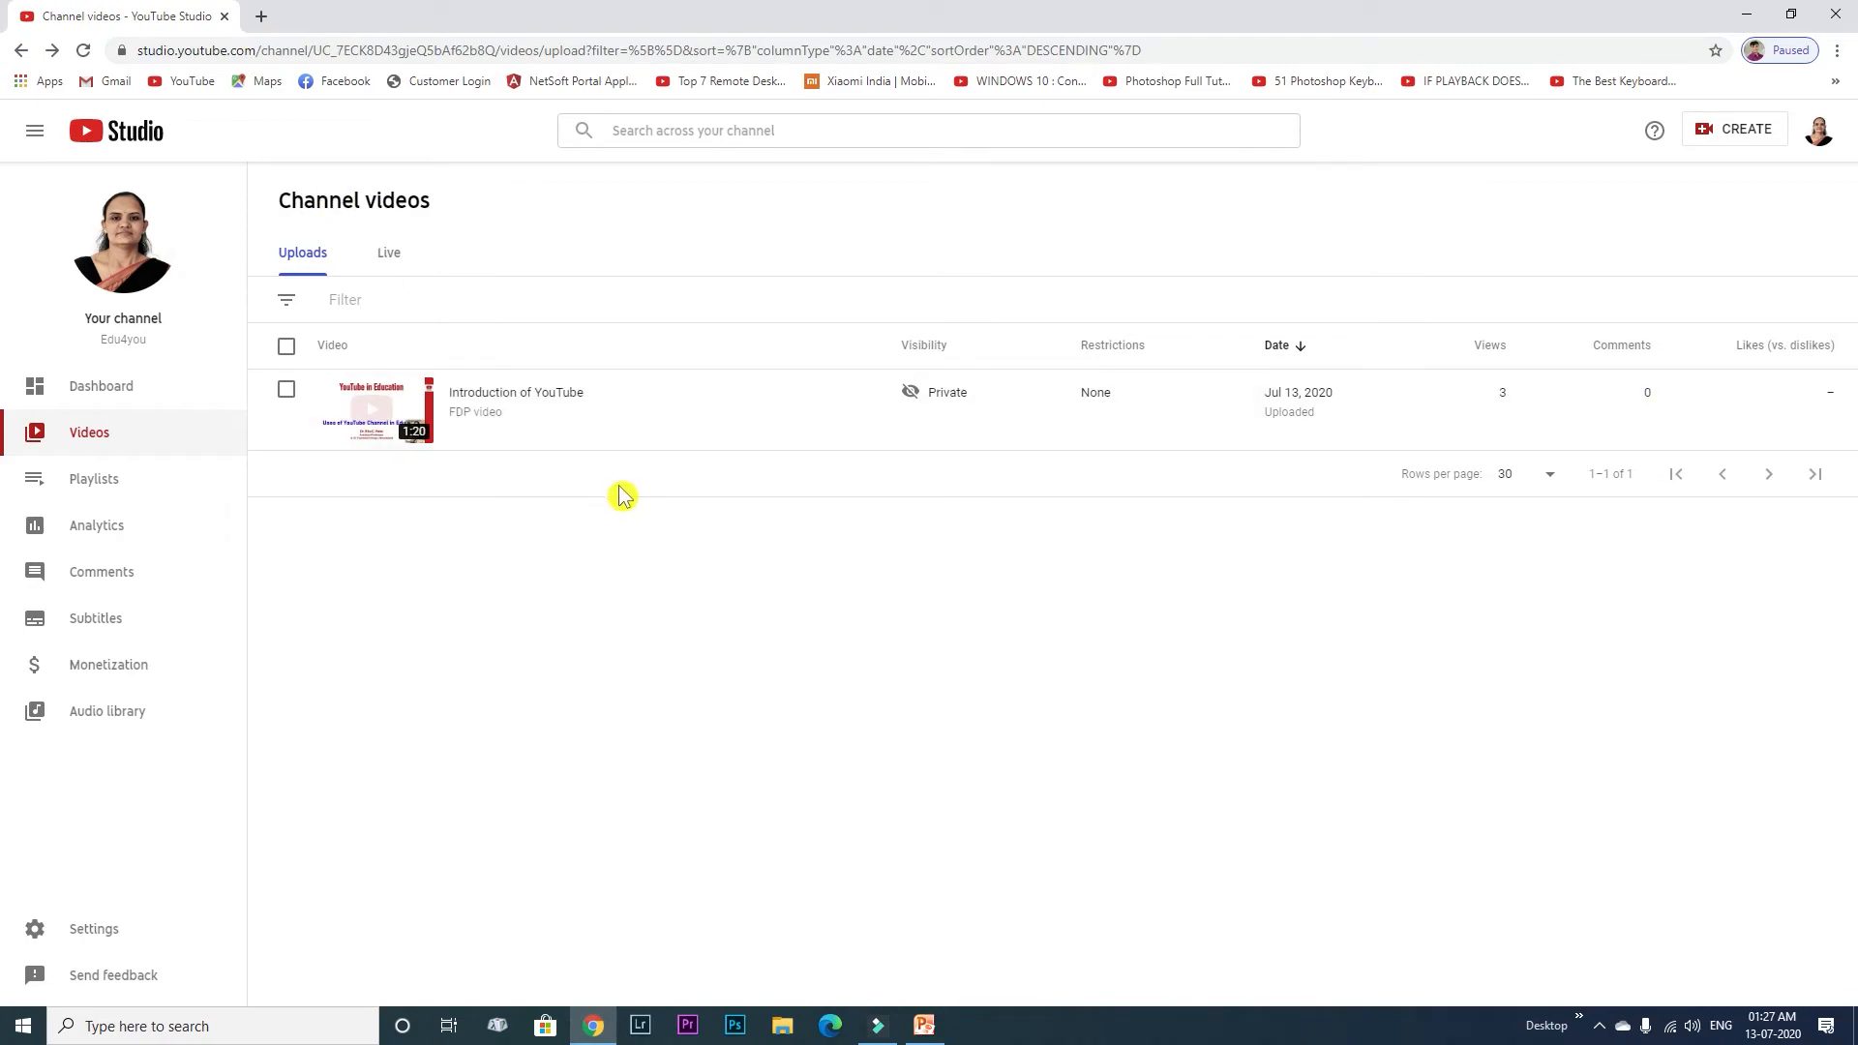
{"action": "left_click", "coordinate": [653, 410]}
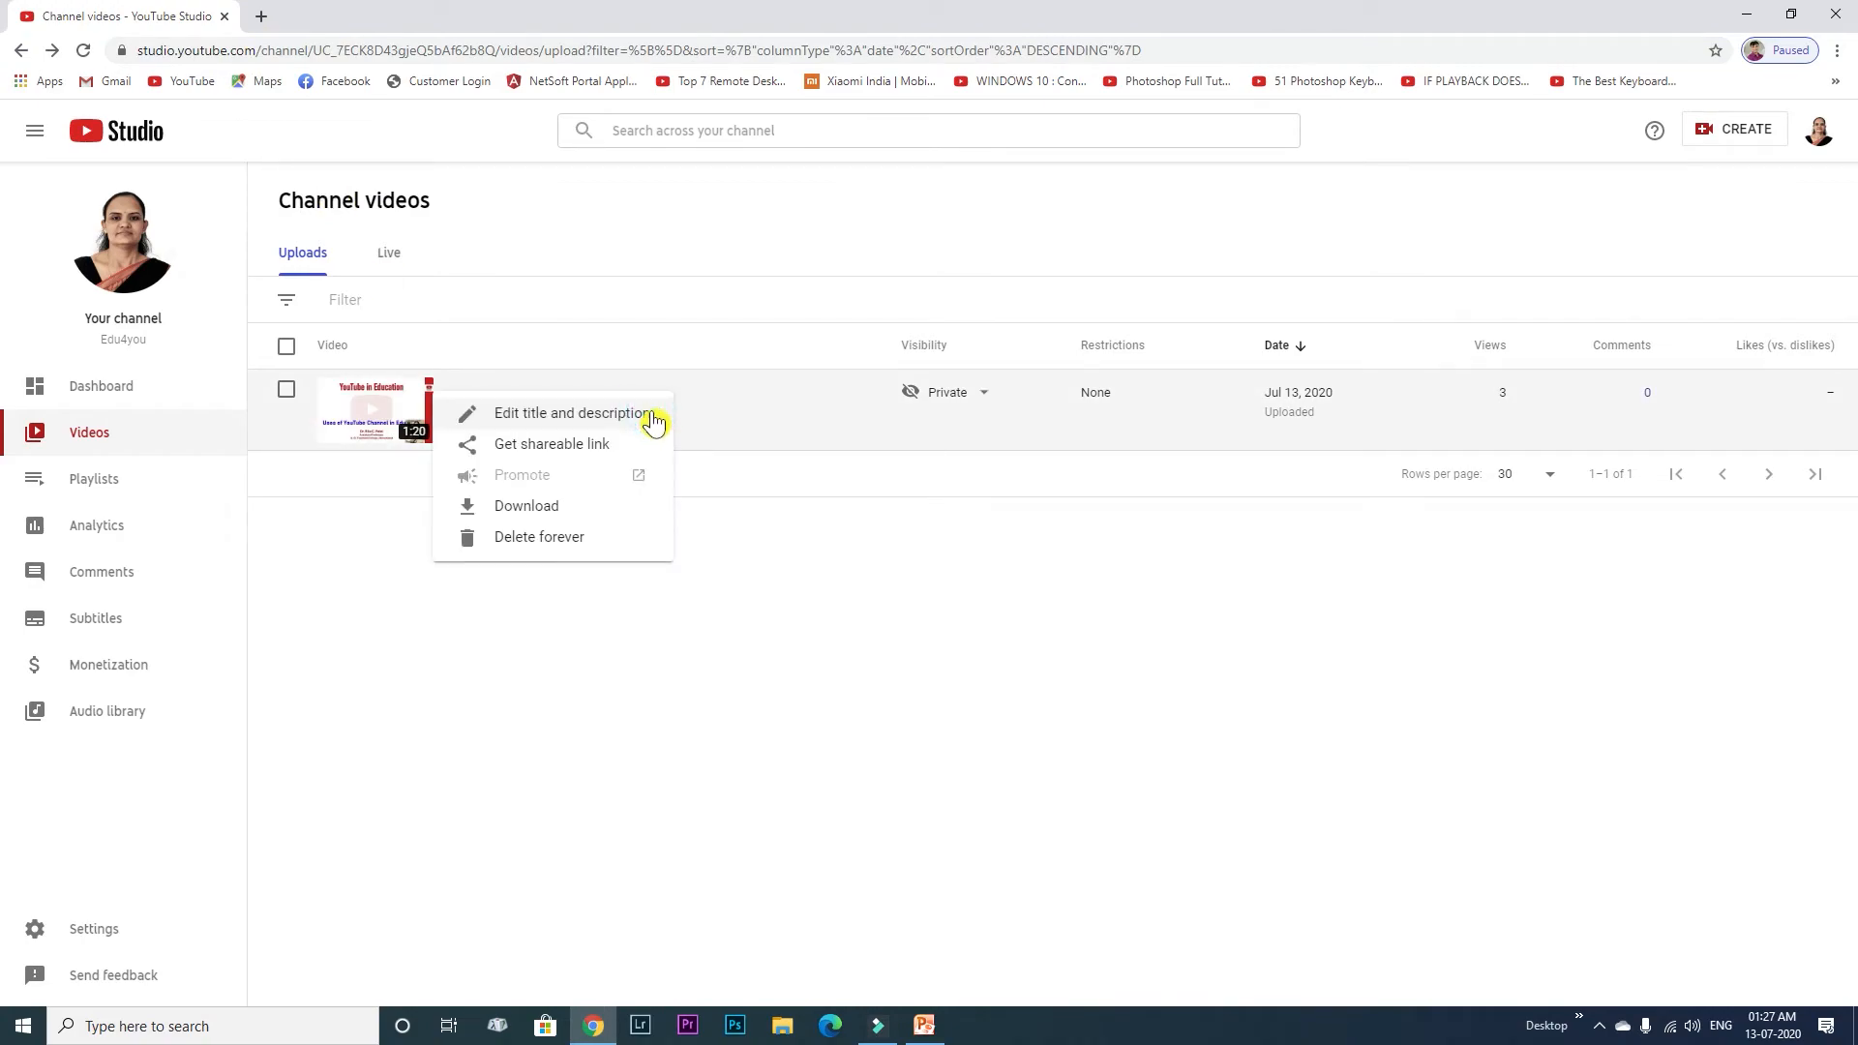
{"action": "left_click", "coordinate": [606, 455]}
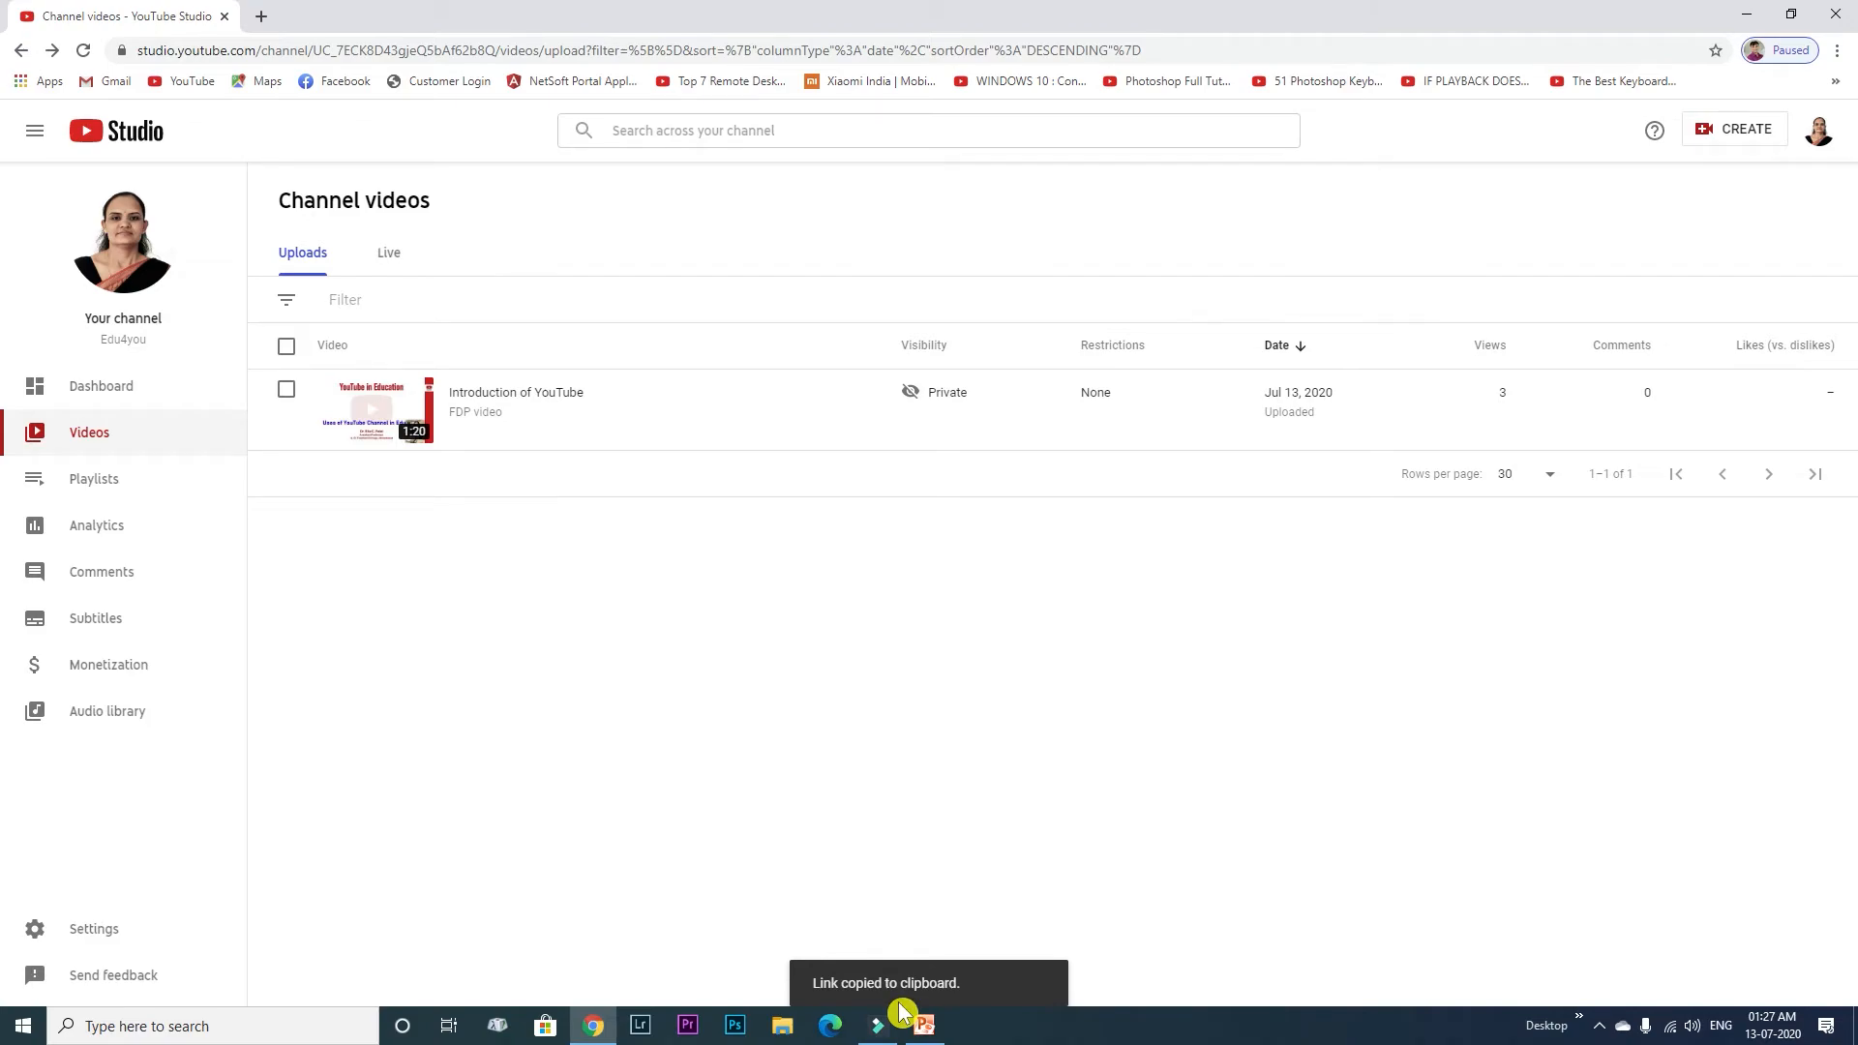
{"action": "left_click", "coordinate": [257, 21]}
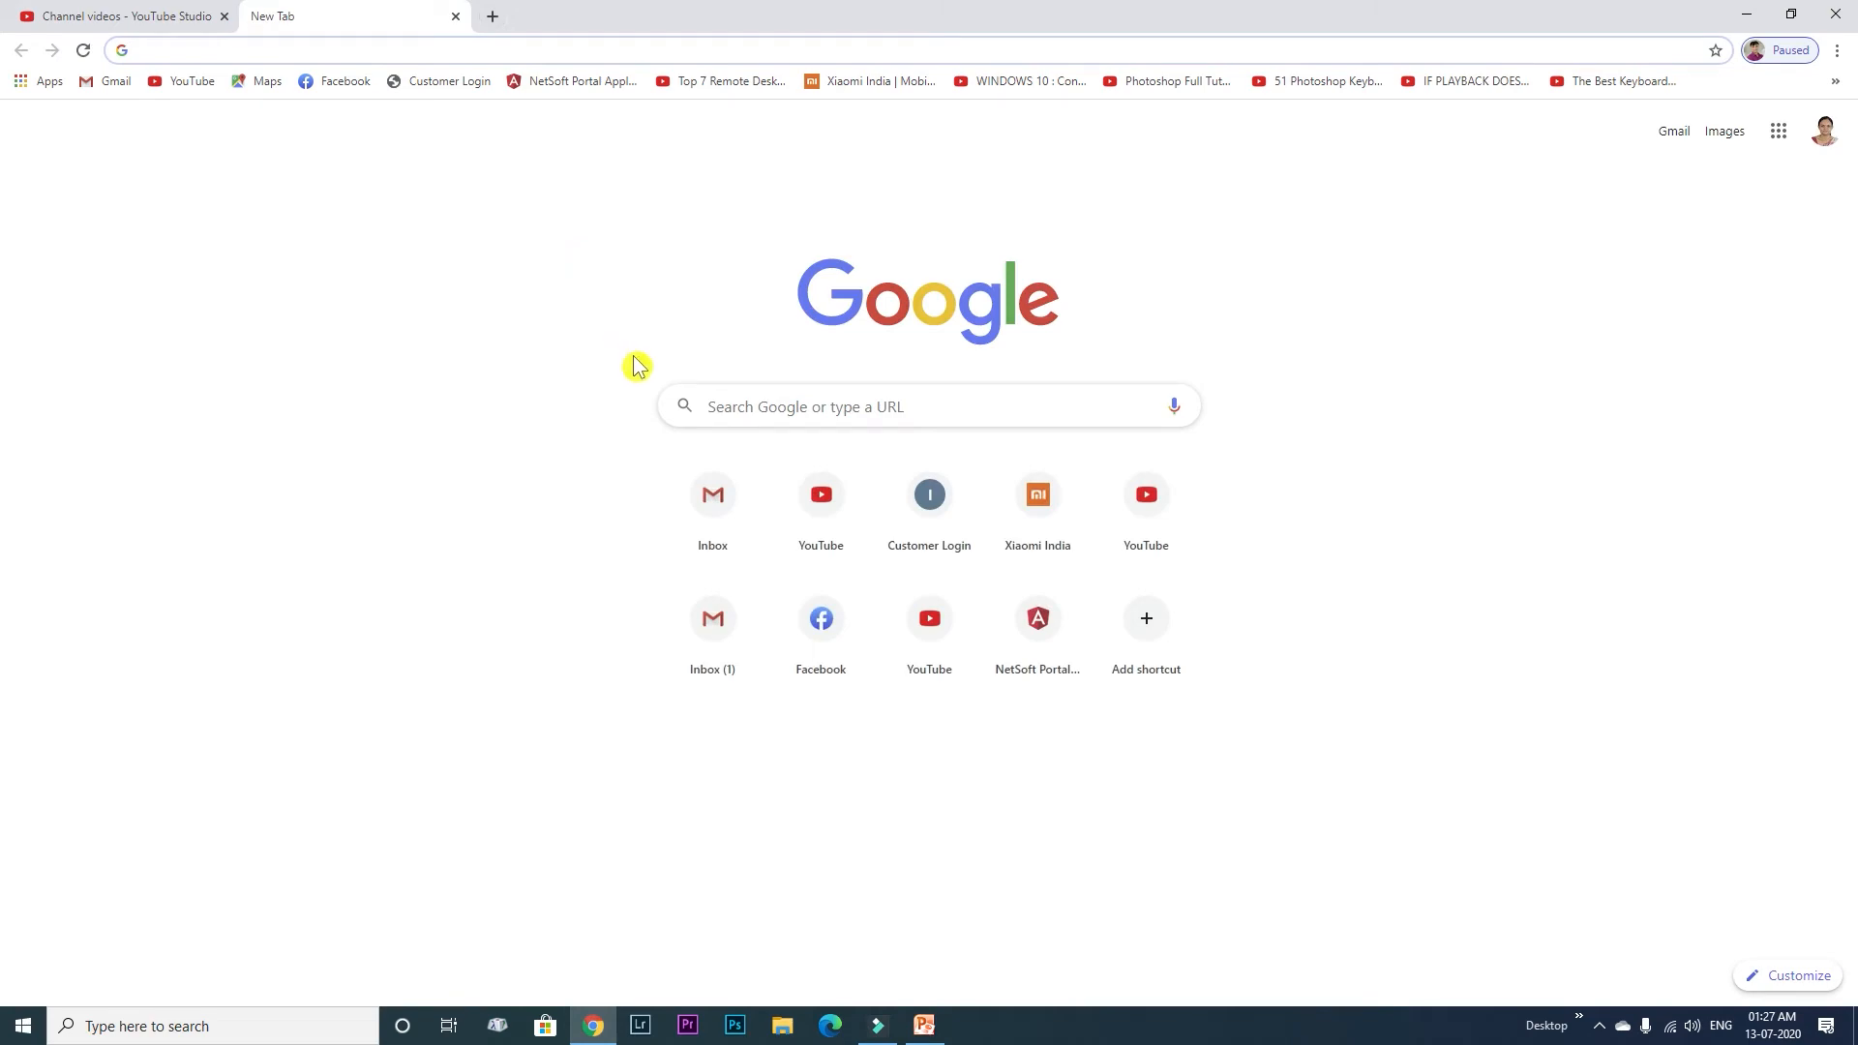
{"action": "right_click", "coordinate": [720, 419]}
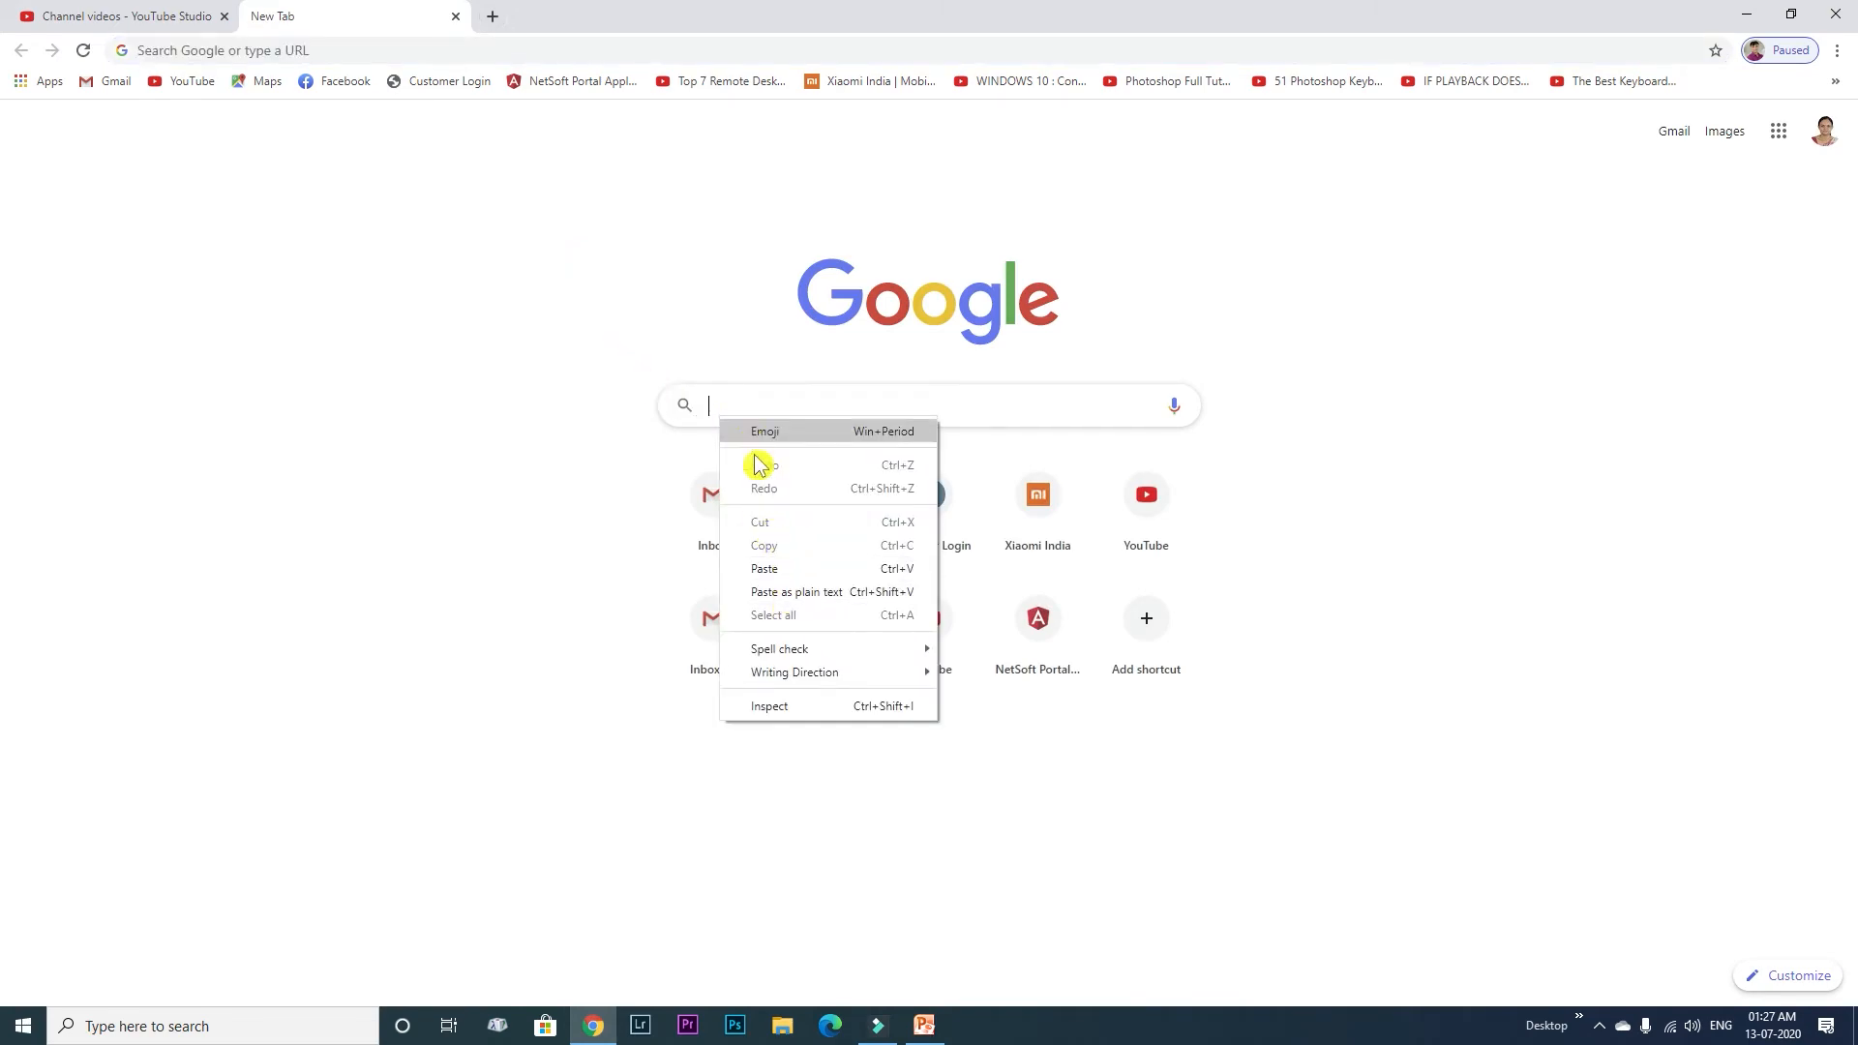
{"action": "left_click", "coordinate": [774, 572]}
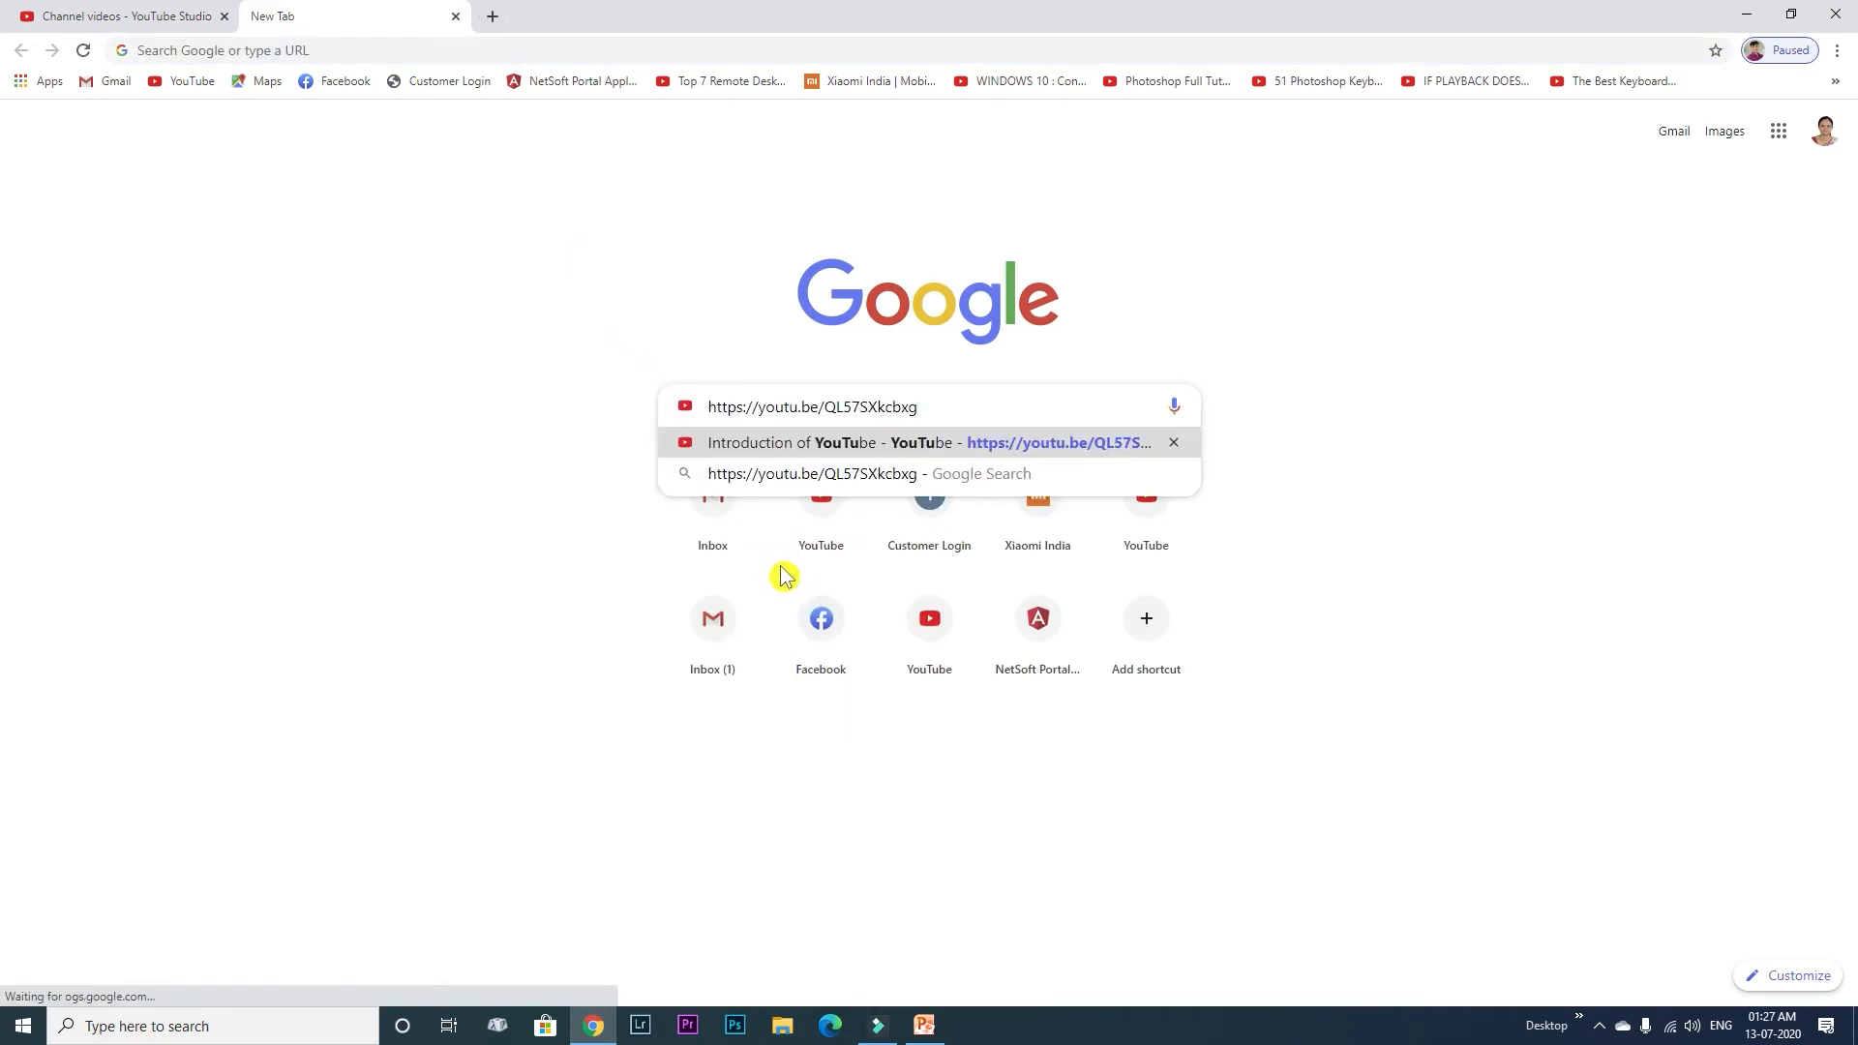
{"action": "key", "text": "Return"}
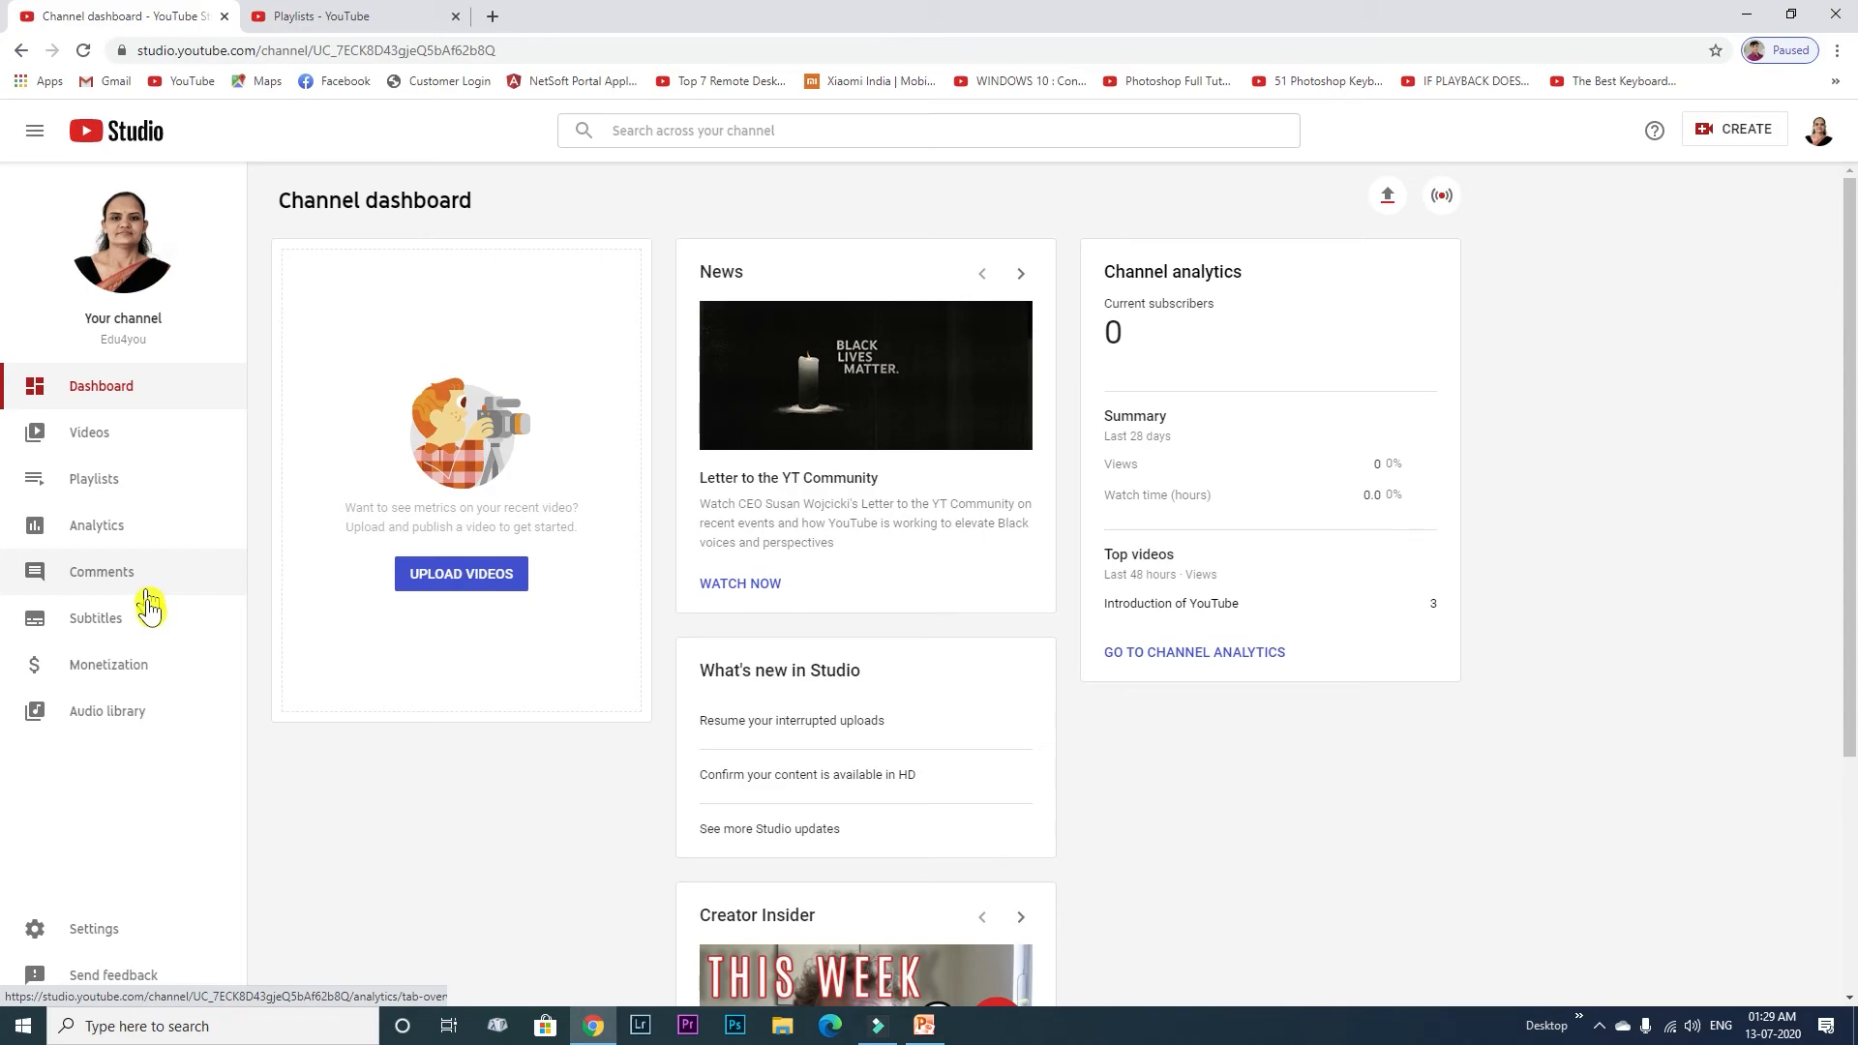
Open the Audio library from the channel dashboard to view the free music page.
{"action": "left_click", "coordinate": [138, 712]}
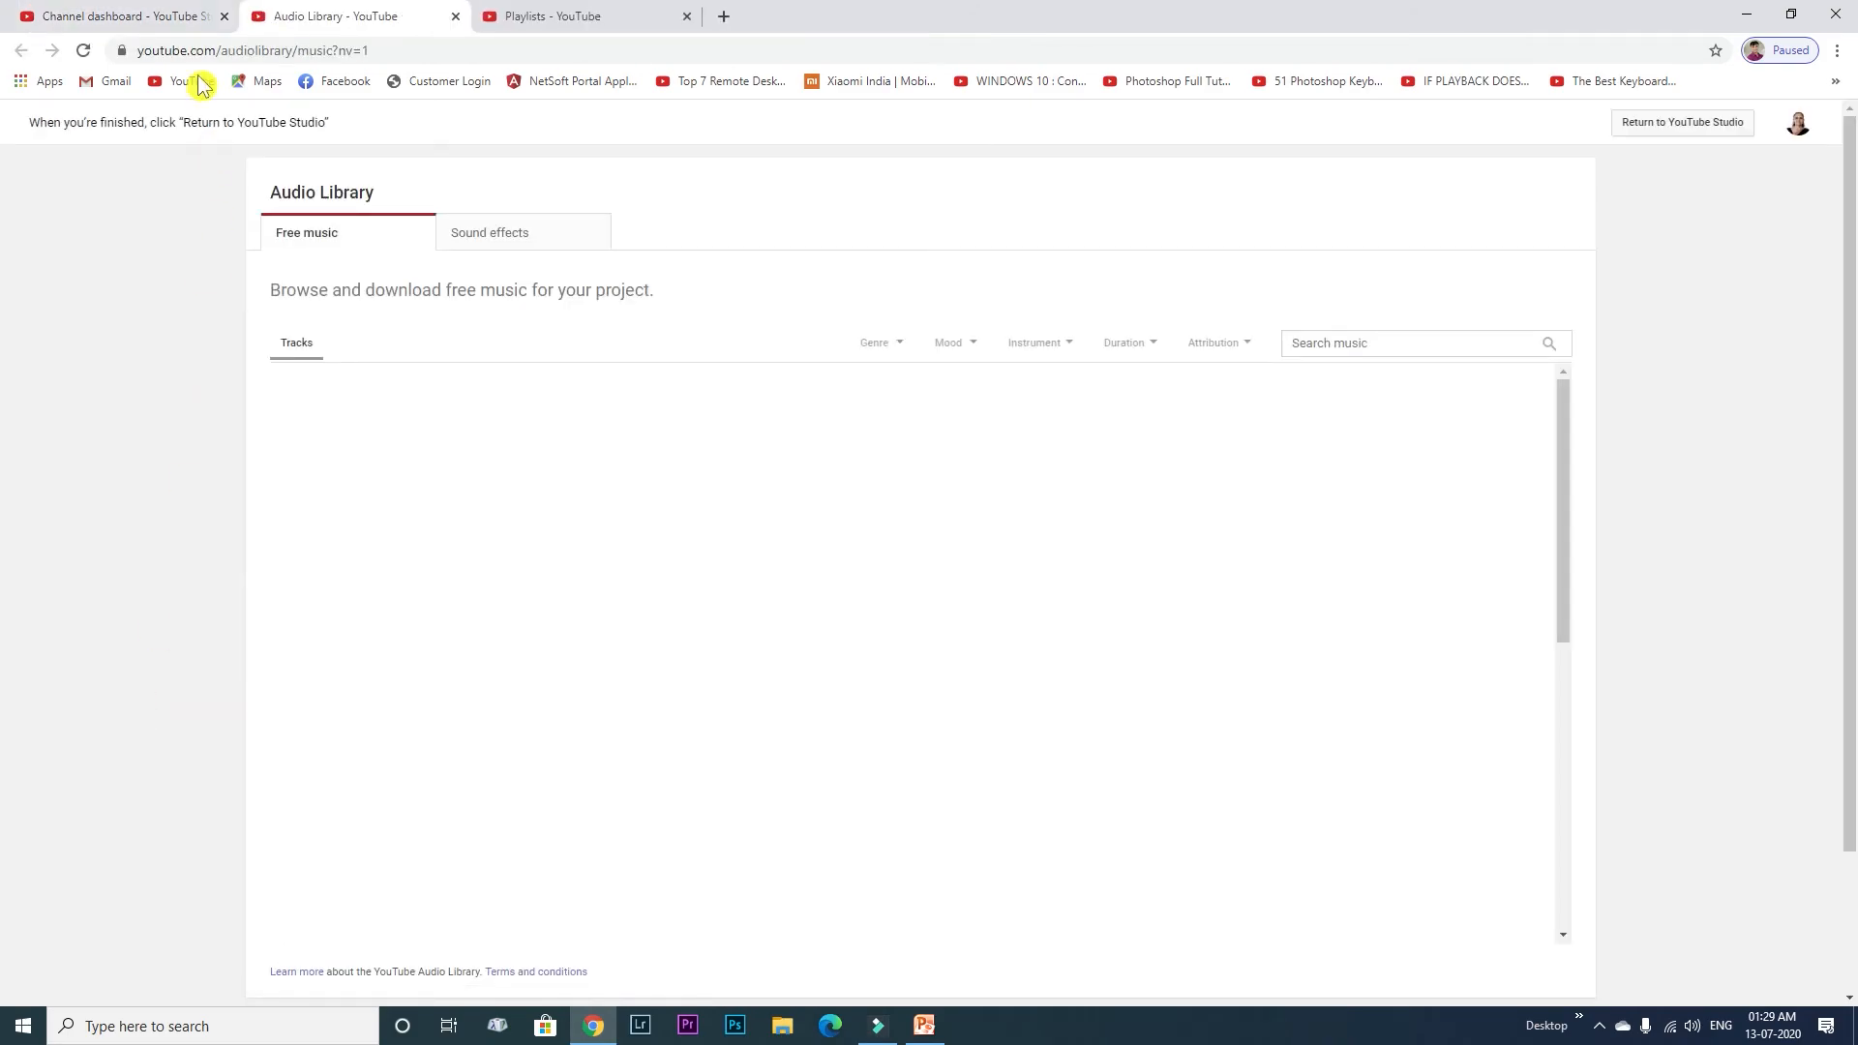